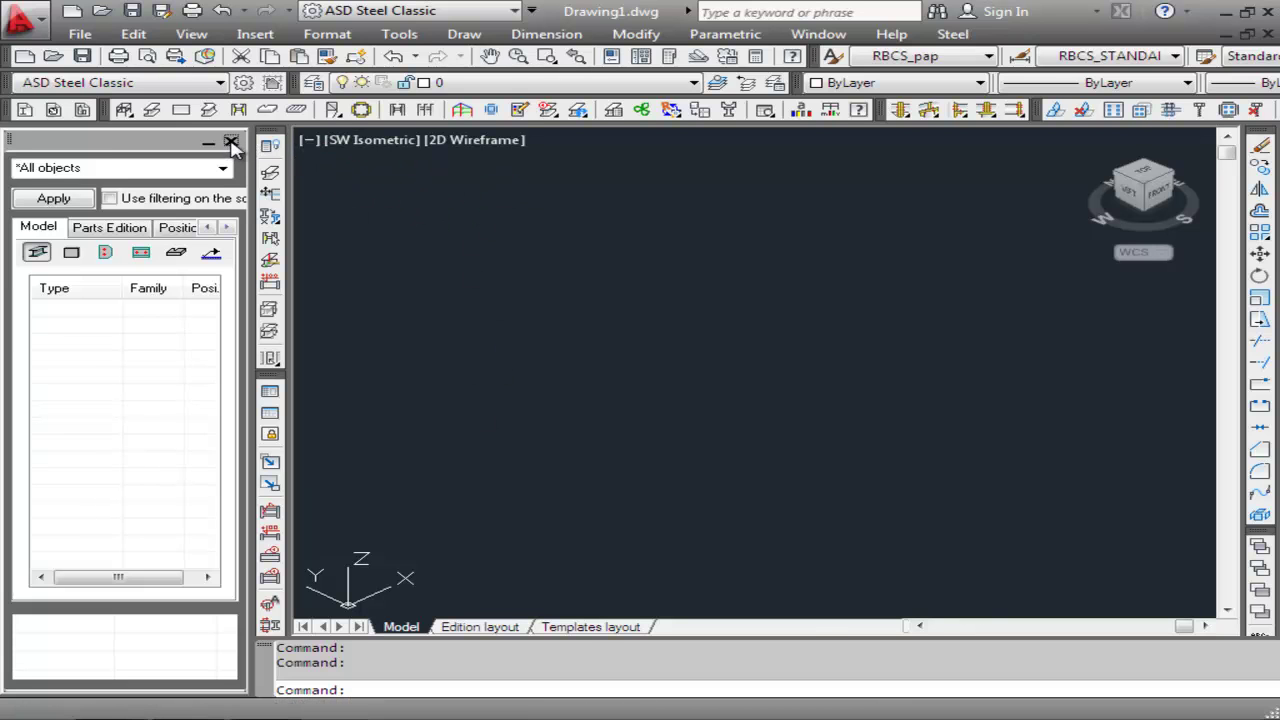
Close the object inspector and open the drawing BAJA DETAILING 2 from the MATERI CAD folder.
{"action": "left_click", "coordinate": [230, 144]}
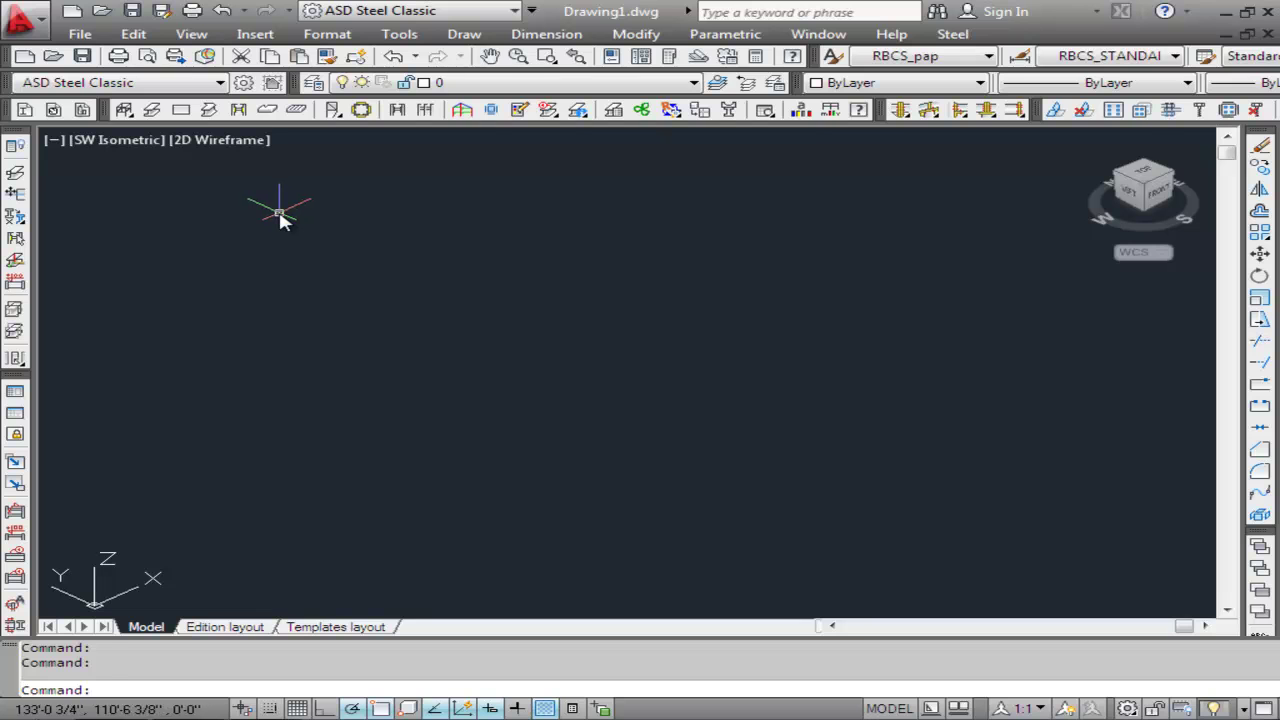
{"action": "left_click", "coordinate": [80, 36]}
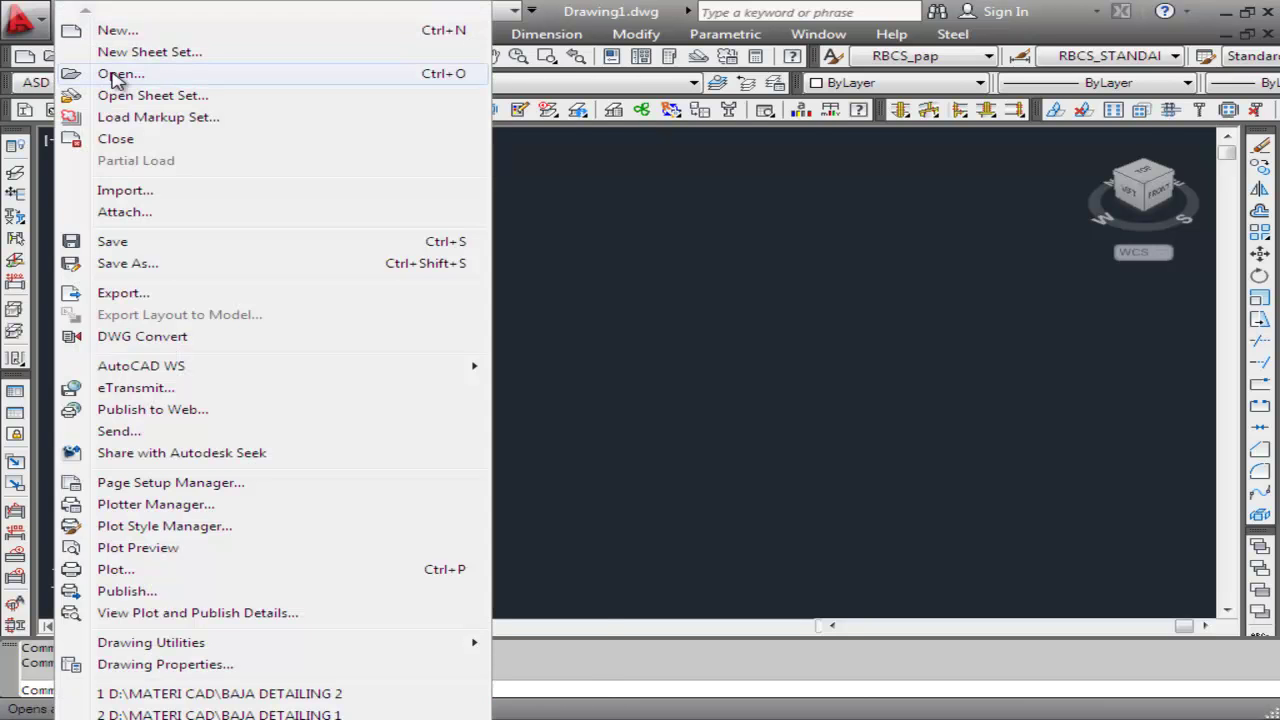
{"action": "left_click", "coordinate": [100, 74]}
{"action": "left_click", "coordinate": [553, 276]}
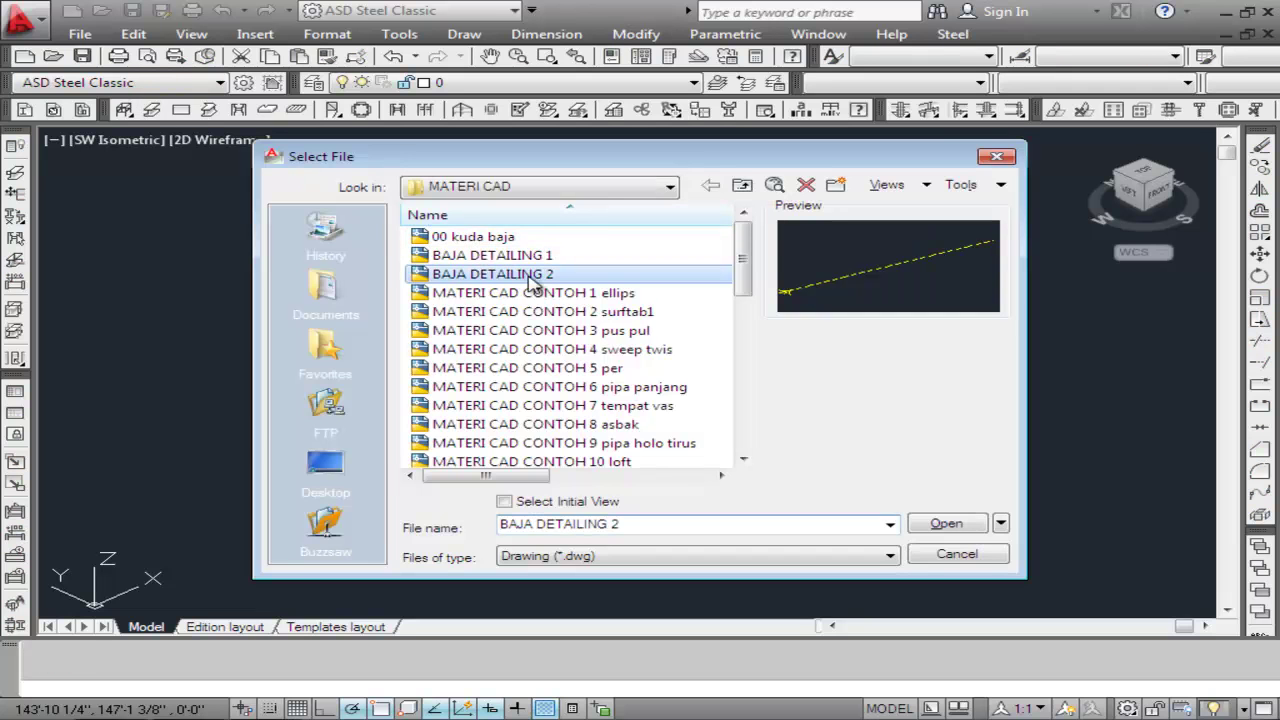
{"action": "left_click", "coordinate": [955, 523]}
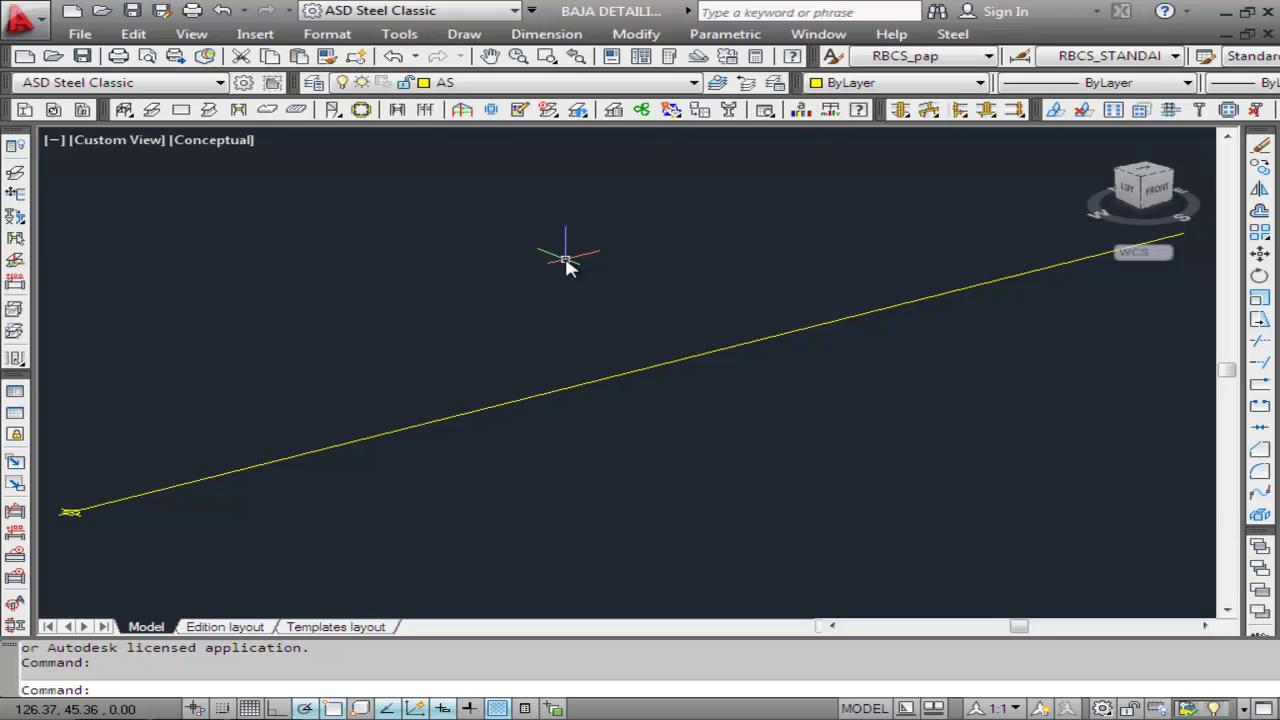
Insert HP12X84 steel beam profiles along both collinear yellow lines, using insertion by line.
{"action": "left_click", "coordinate": [150, 110]}
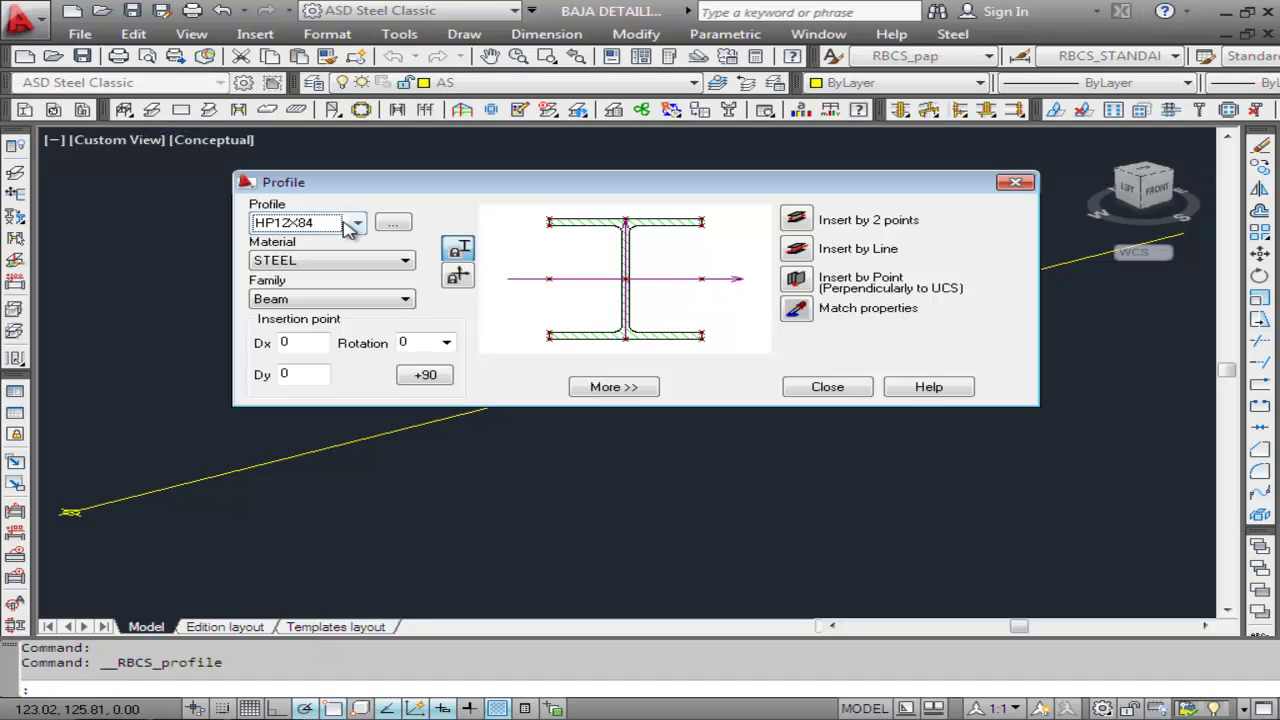
{"action": "left_click", "coordinate": [804, 250]}
{"action": "left_click", "coordinate": [449, 420]}
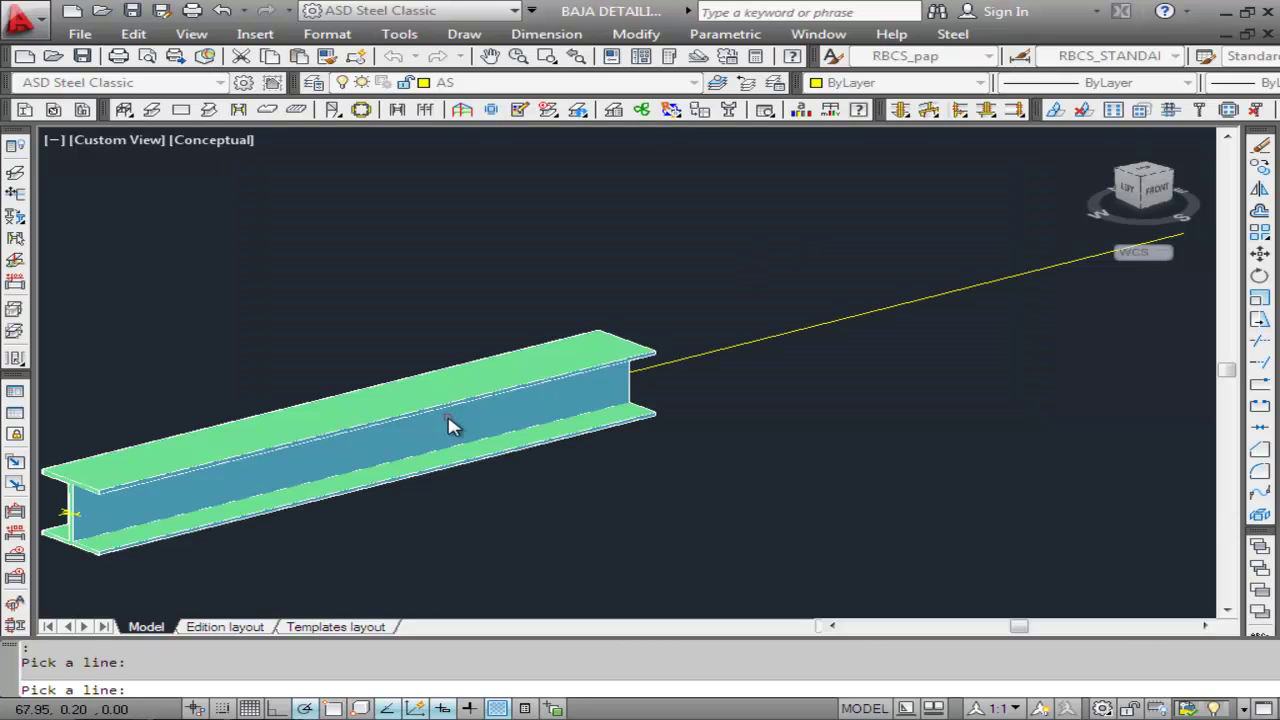
{"action": "left_click", "coordinate": [718, 353]}
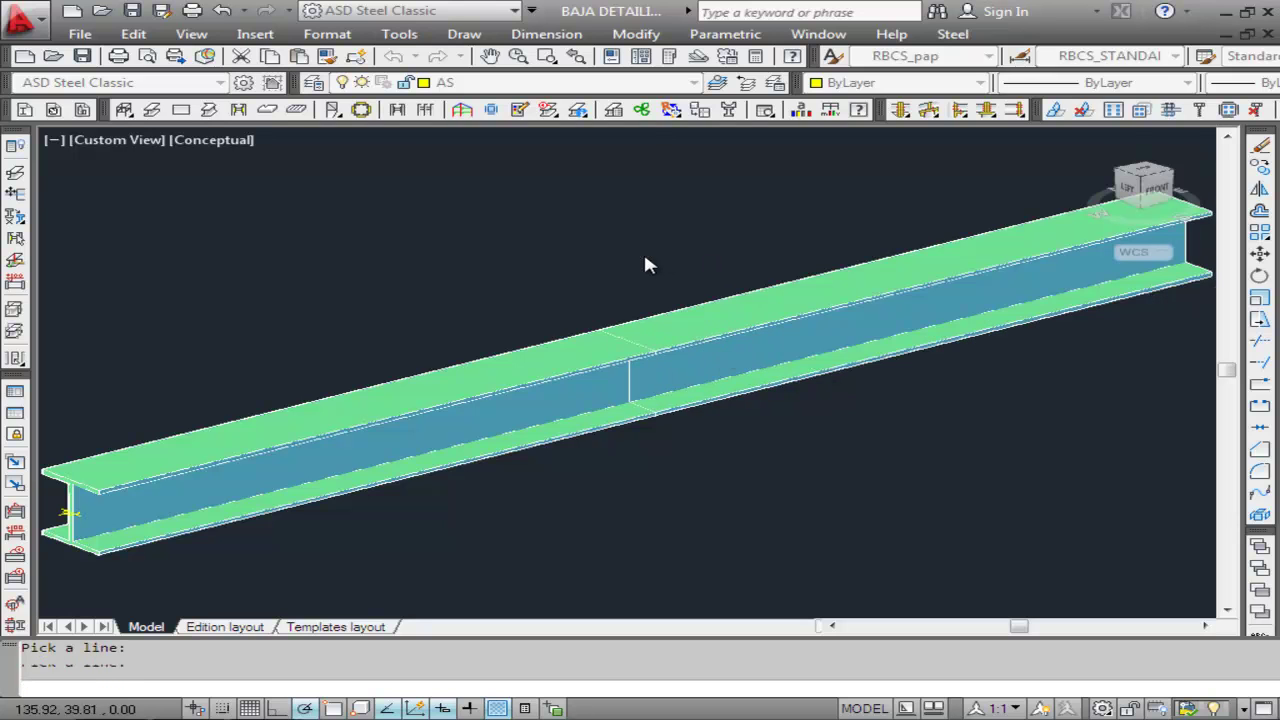
{"action": "key", "text": "Return"}
{"action": "left_click", "coordinate": [828, 386]}
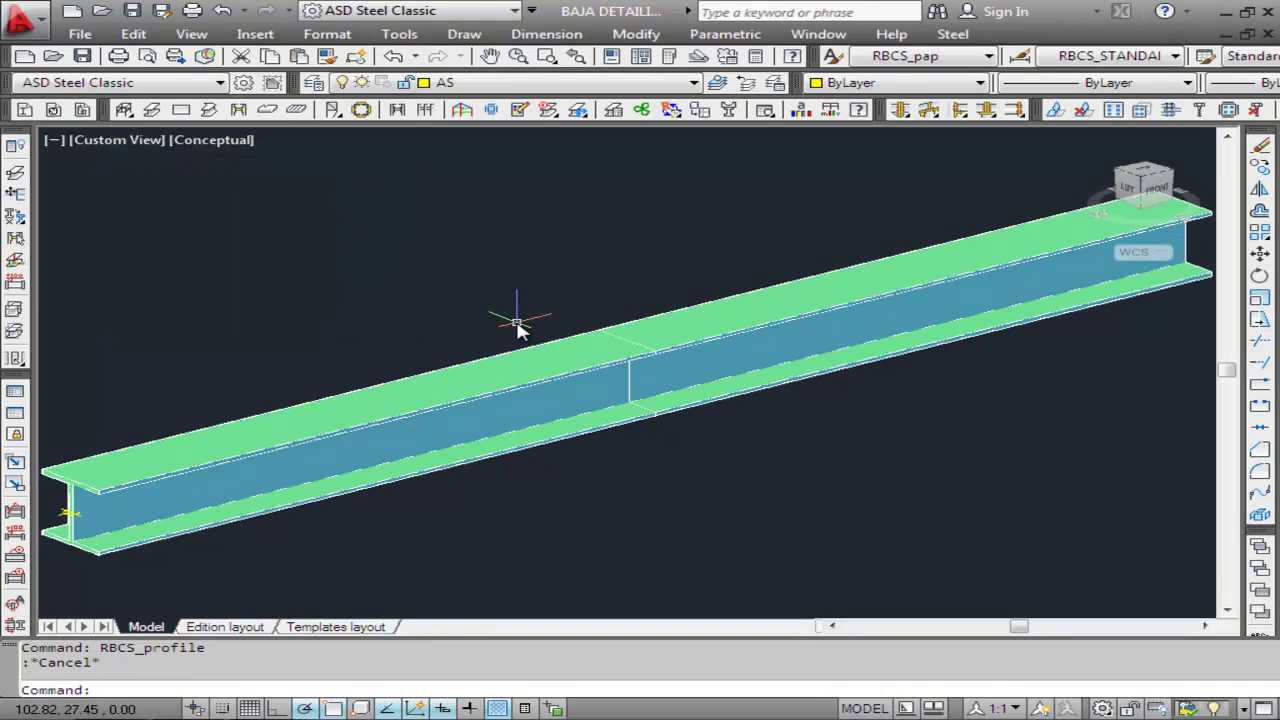
Start a Shearplate - C sections connection with the near beam as main and the far beam as secondary, moving its settings dialog aside.
{"action": "left_click", "coordinate": [954, 36]}
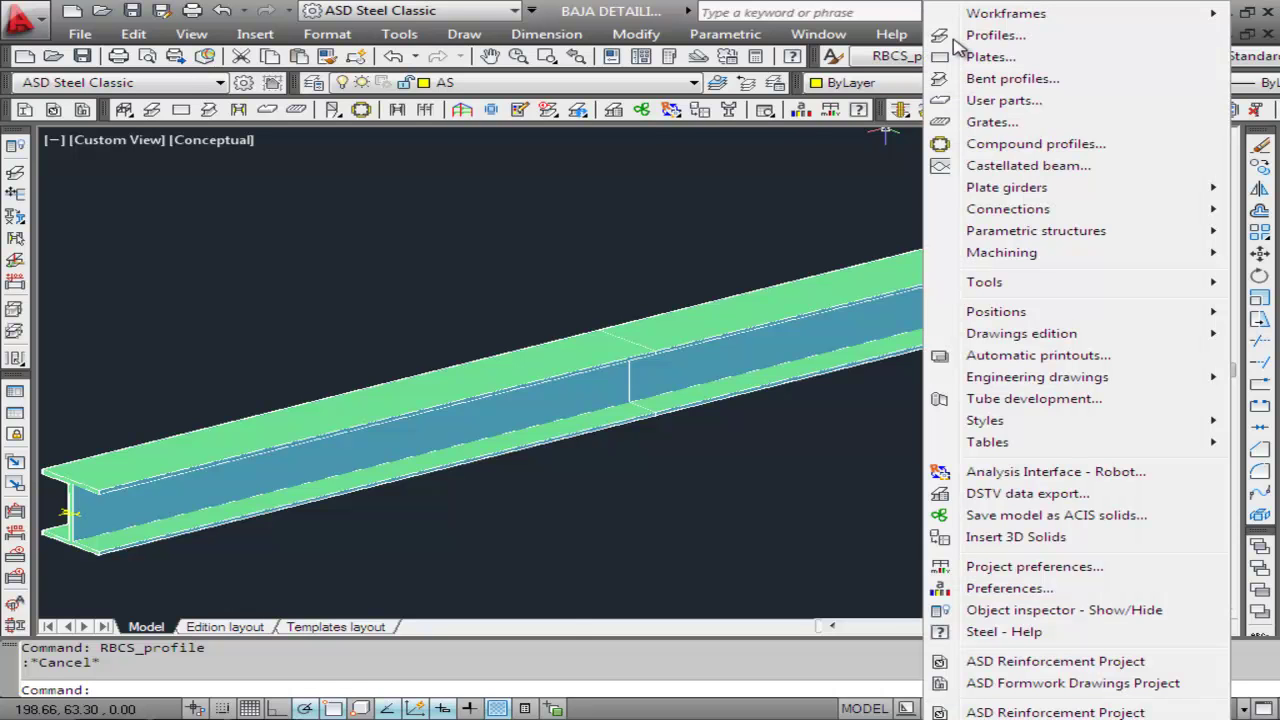
{"action": "mouse_move", "coordinate": [1008, 212]}
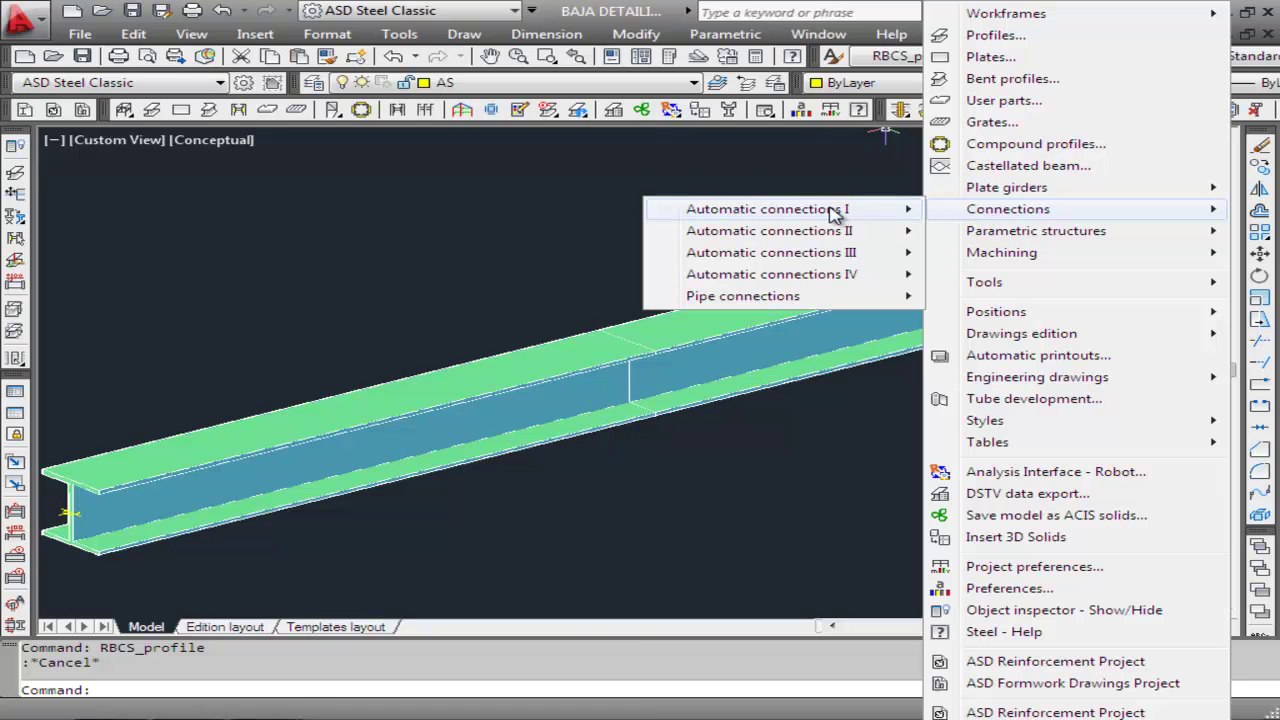
{"action": "mouse_move", "coordinate": [833, 212]}
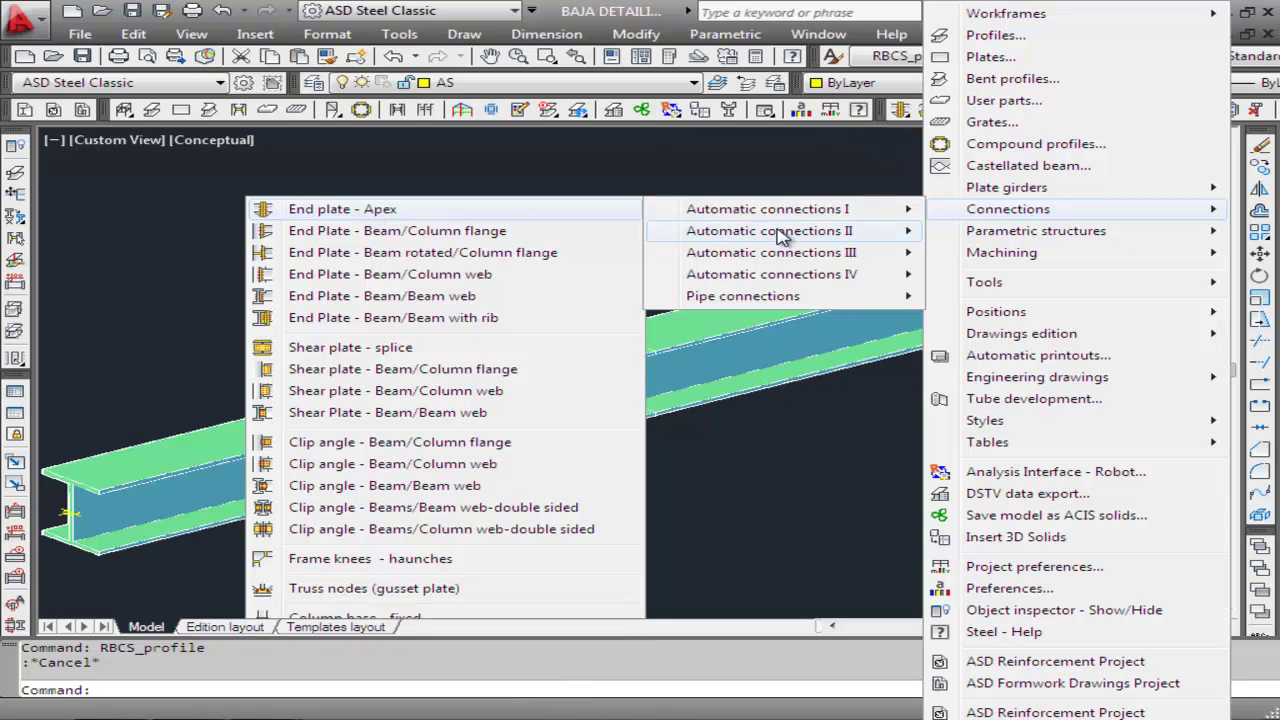
{"action": "mouse_move", "coordinate": [779, 236]}
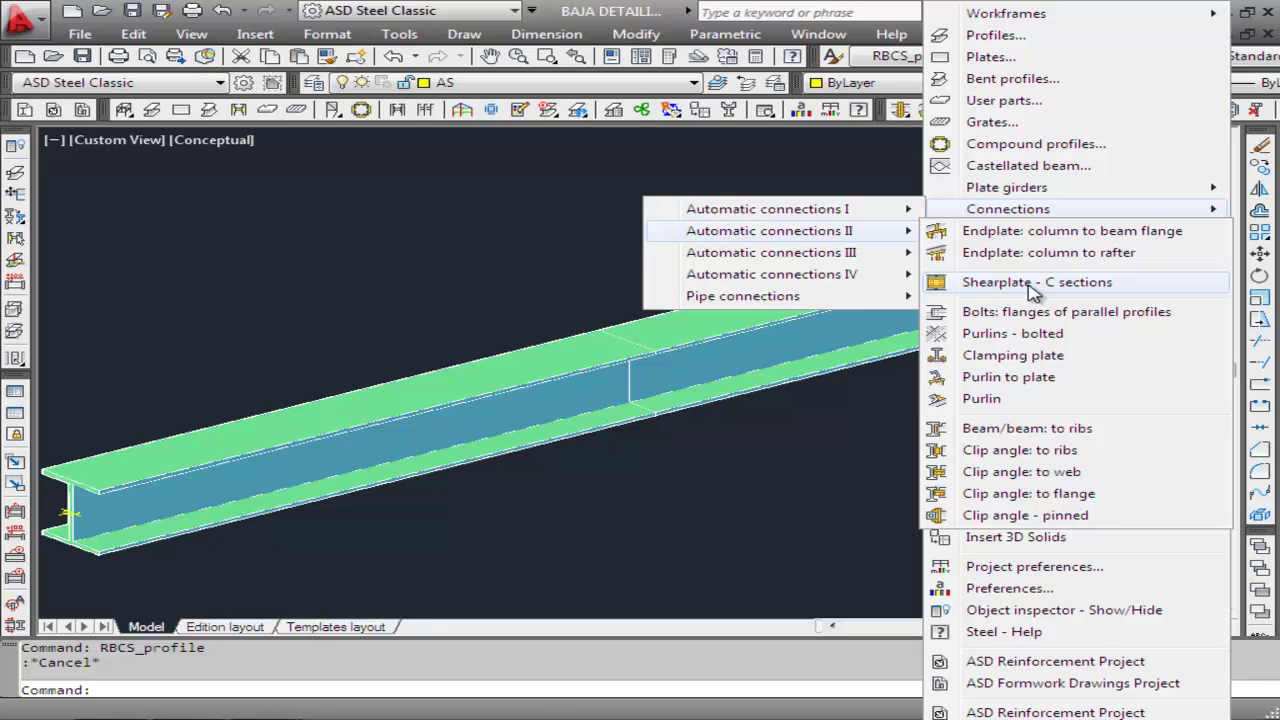
{"action": "left_click", "coordinate": [1143, 292]}
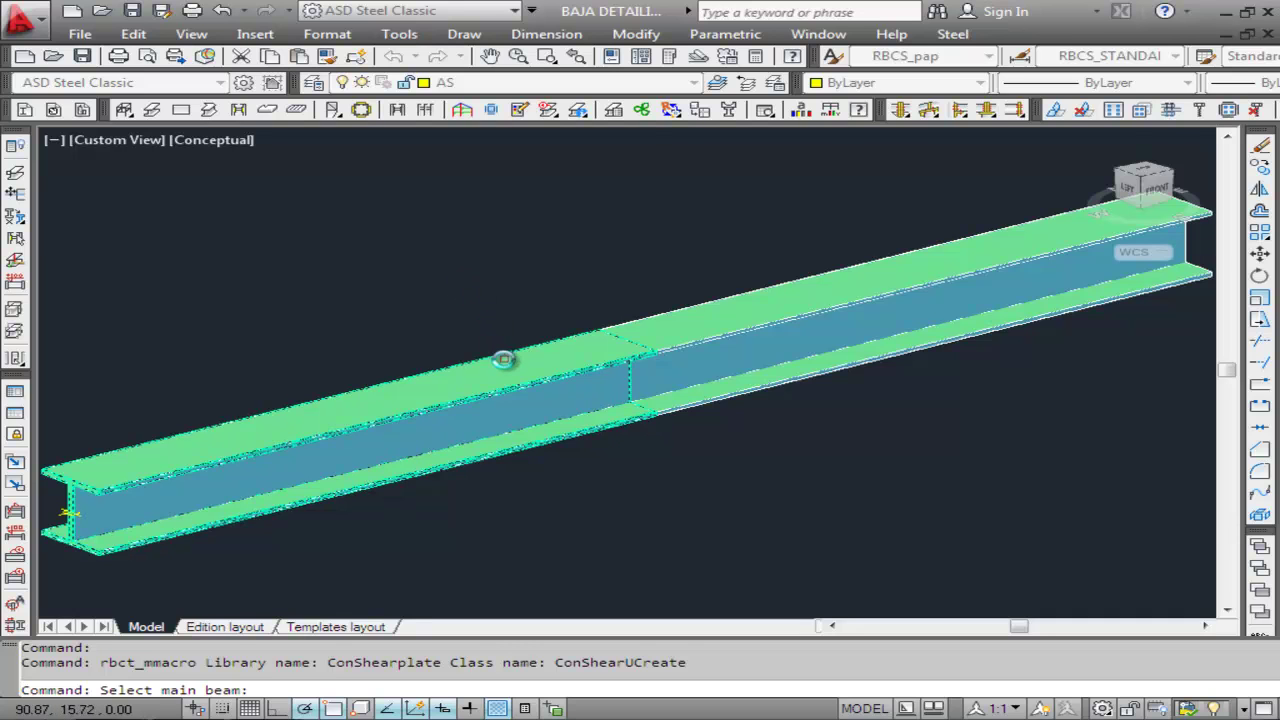
{"action": "left_click", "coordinate": [503, 360]}
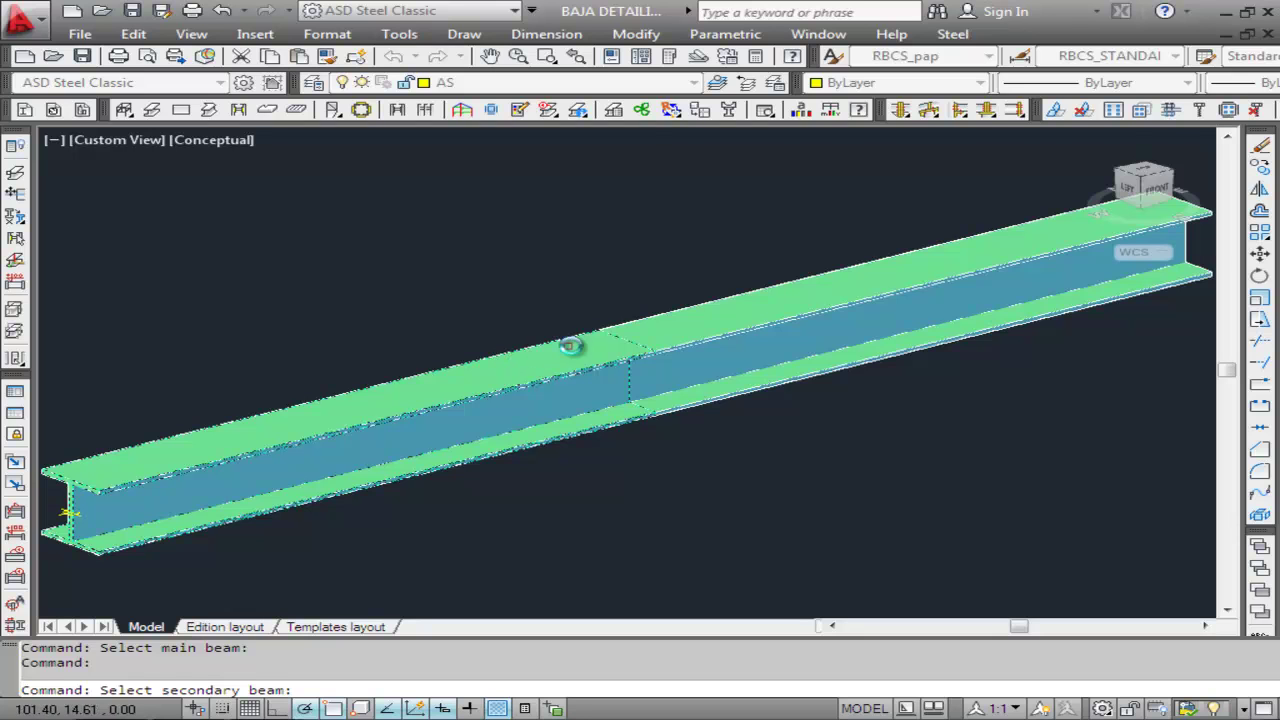
{"action": "left_click", "coordinate": [713, 304]}
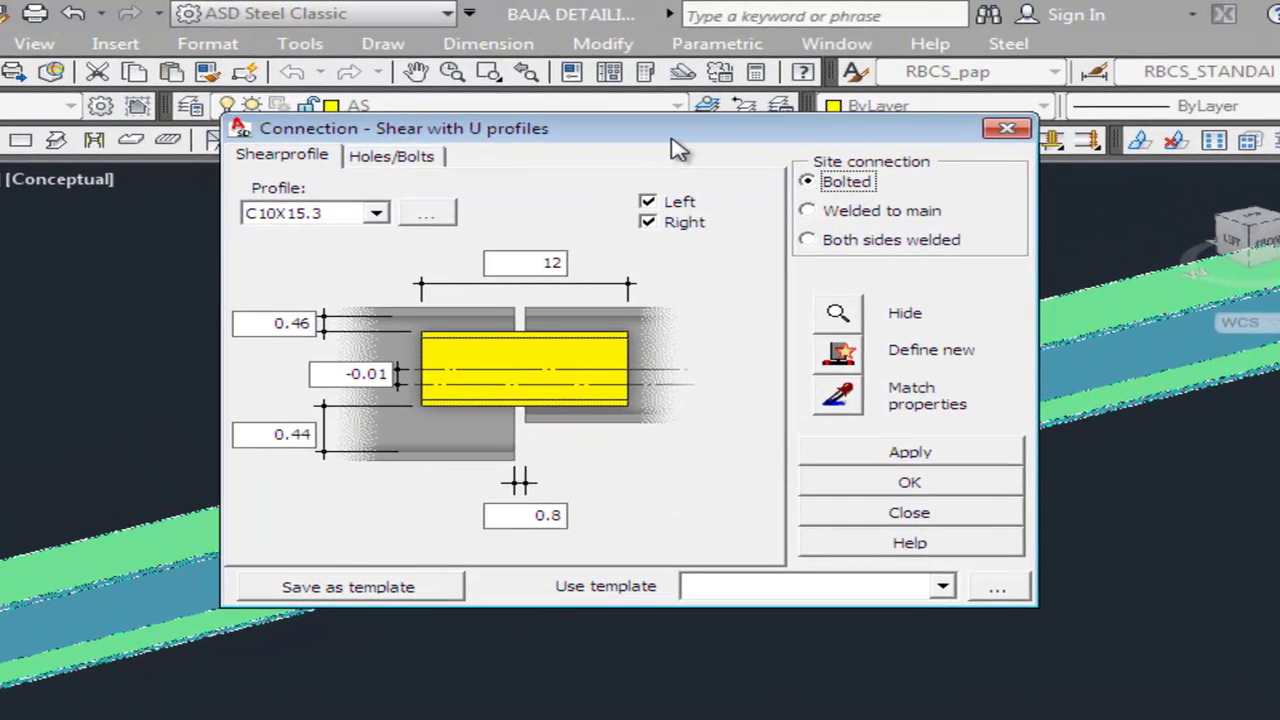
{"action": "left_click_drag", "start_coordinate": [675, 148], "coordinate": [553, 214]}
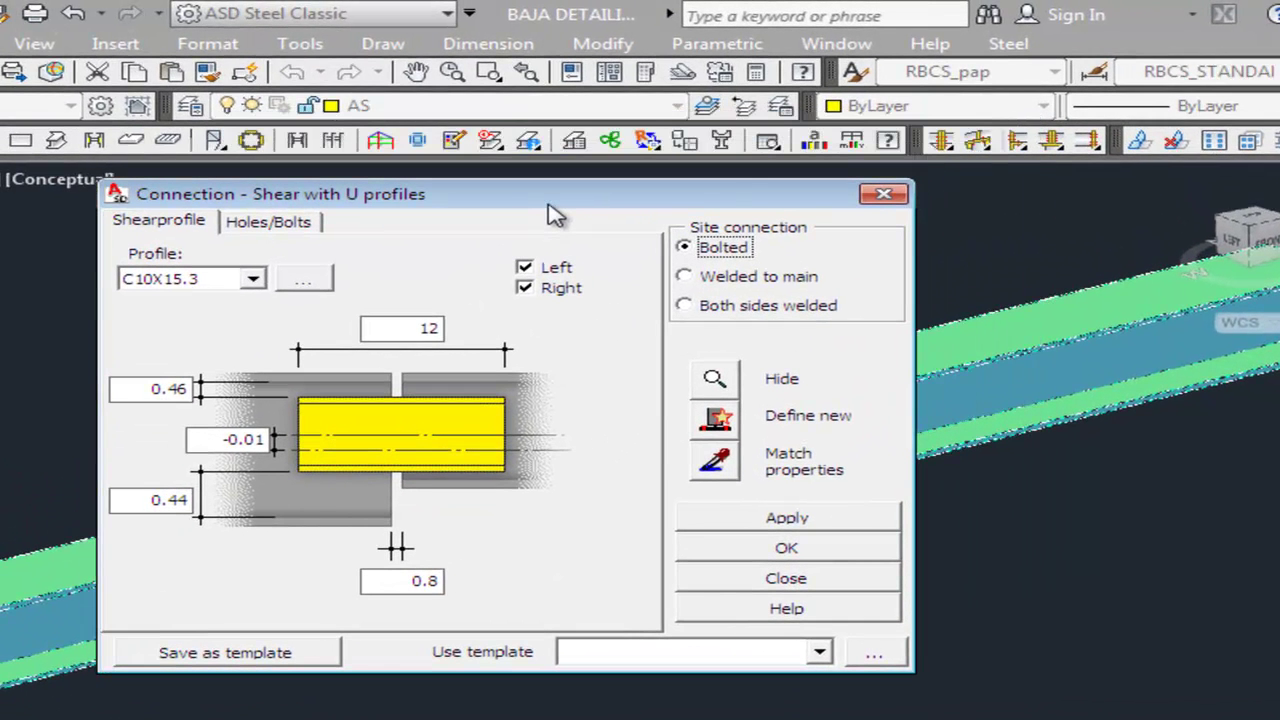
{"action": "left_click_drag", "start_coordinate": [548, 205], "coordinate": [546, 205]}
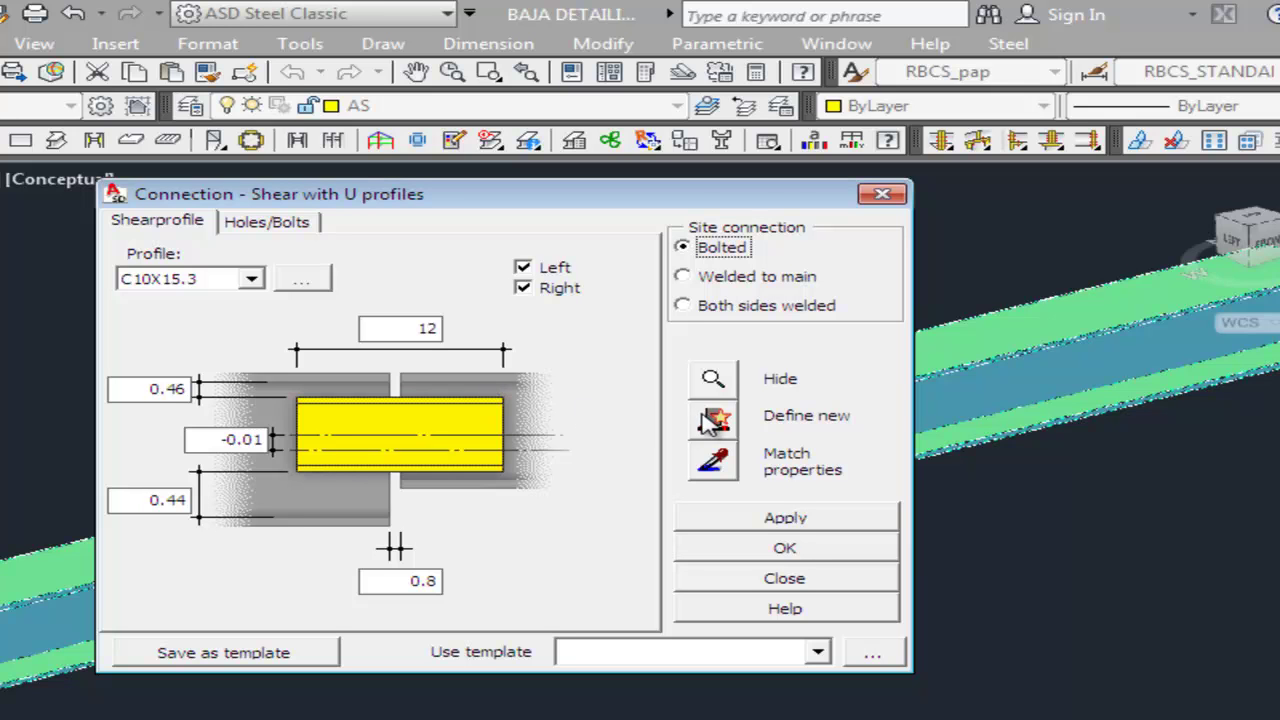
Consult the help page on Shearplate - C-sections under Automatic connections II, and return to the connection settings.
{"action": "left_click", "coordinate": [787, 612]}
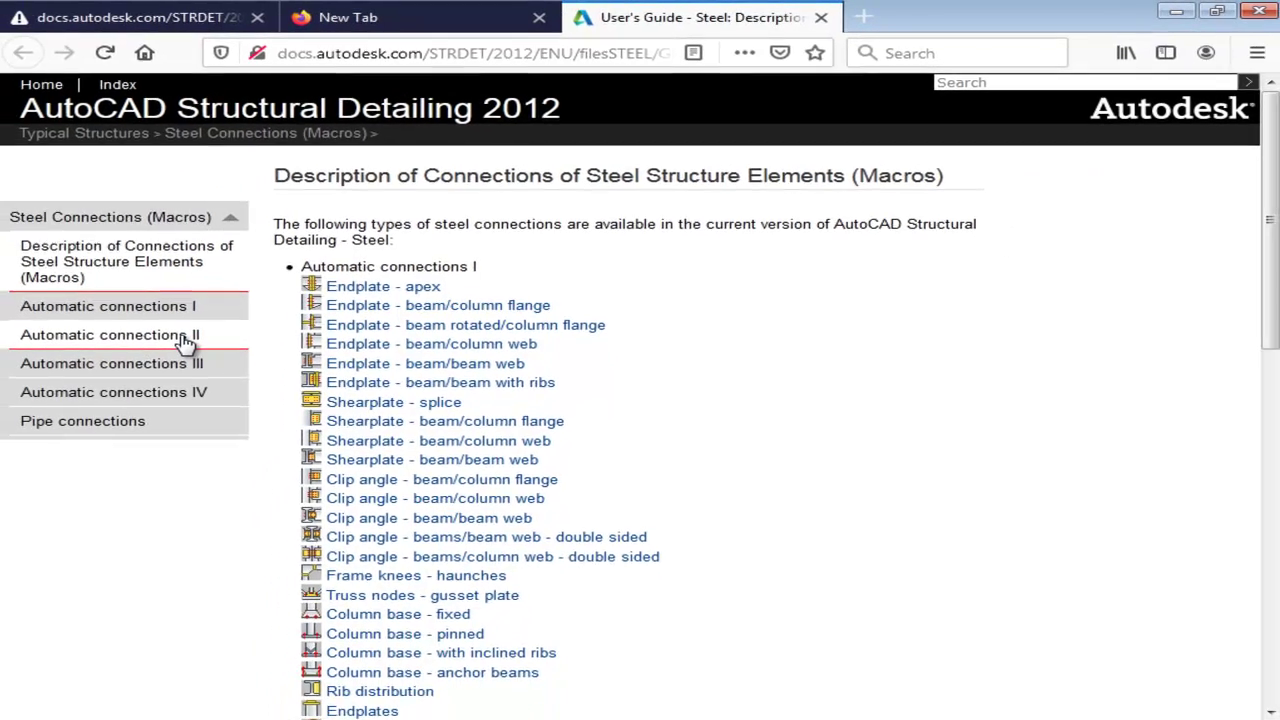
{"action": "left_click", "coordinate": [186, 338]}
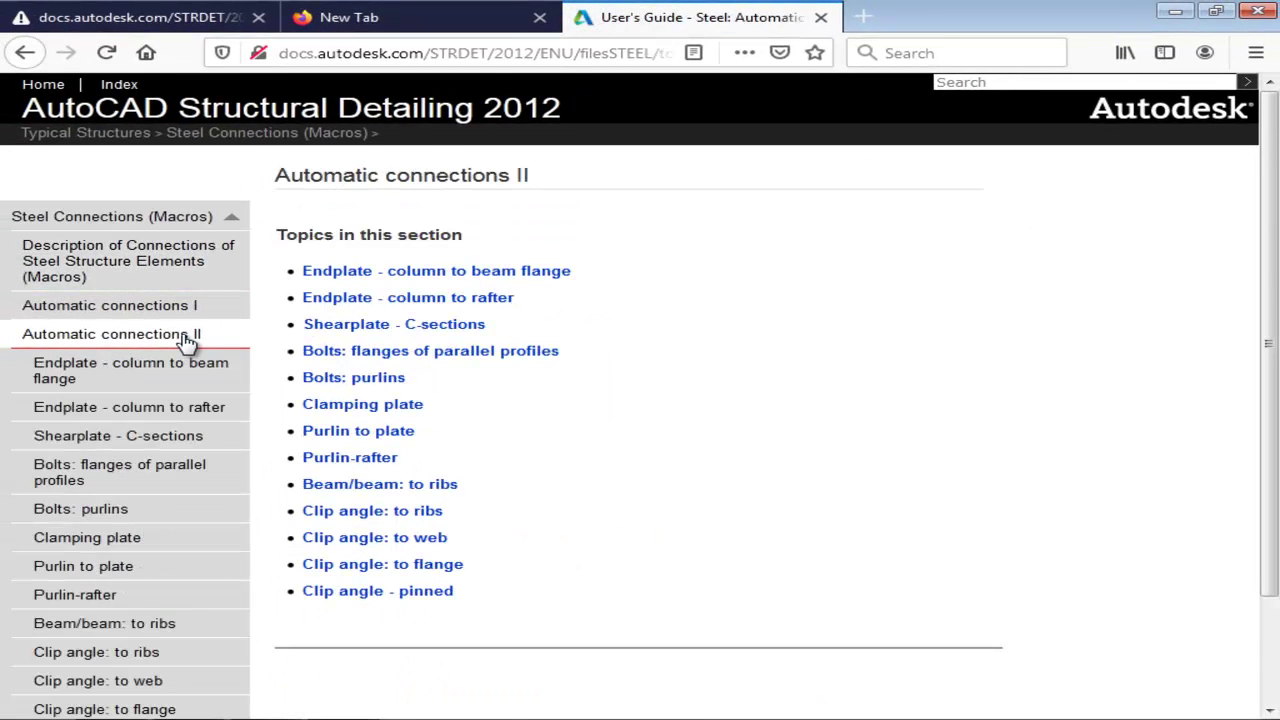
{"action": "left_click", "coordinate": [455, 328]}
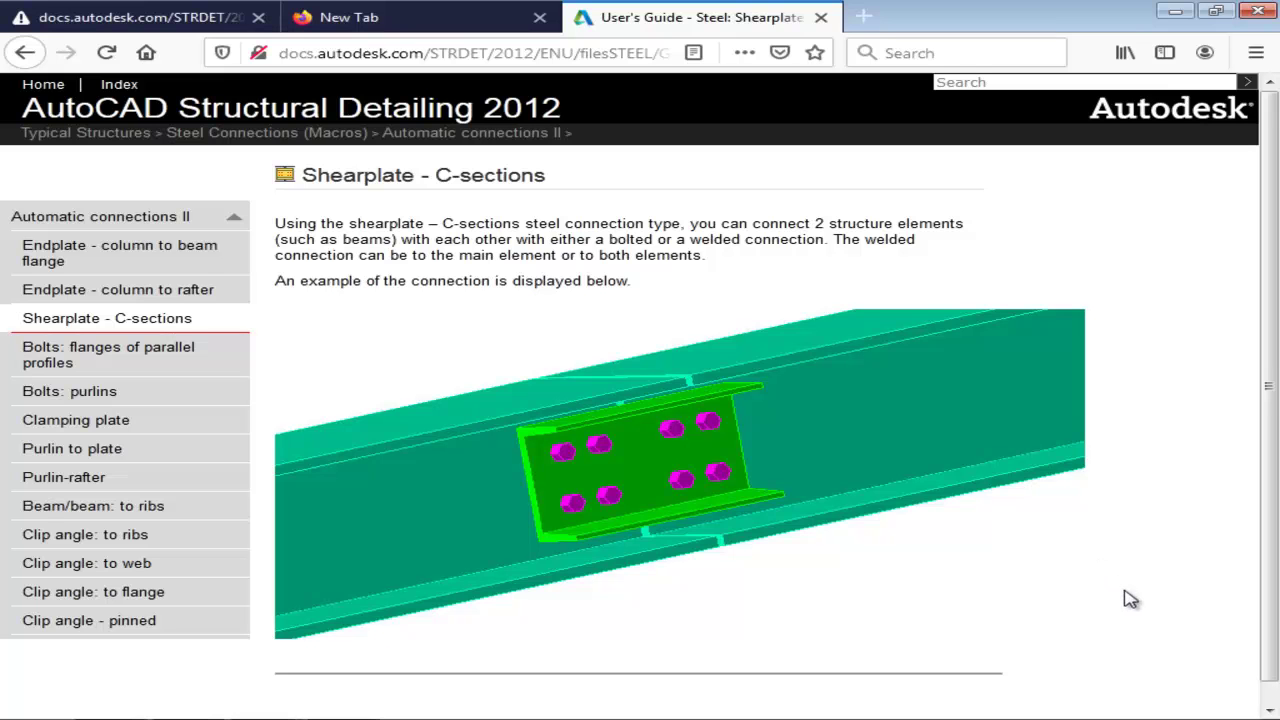
{"action": "left_click", "coordinate": [1177, 12]}
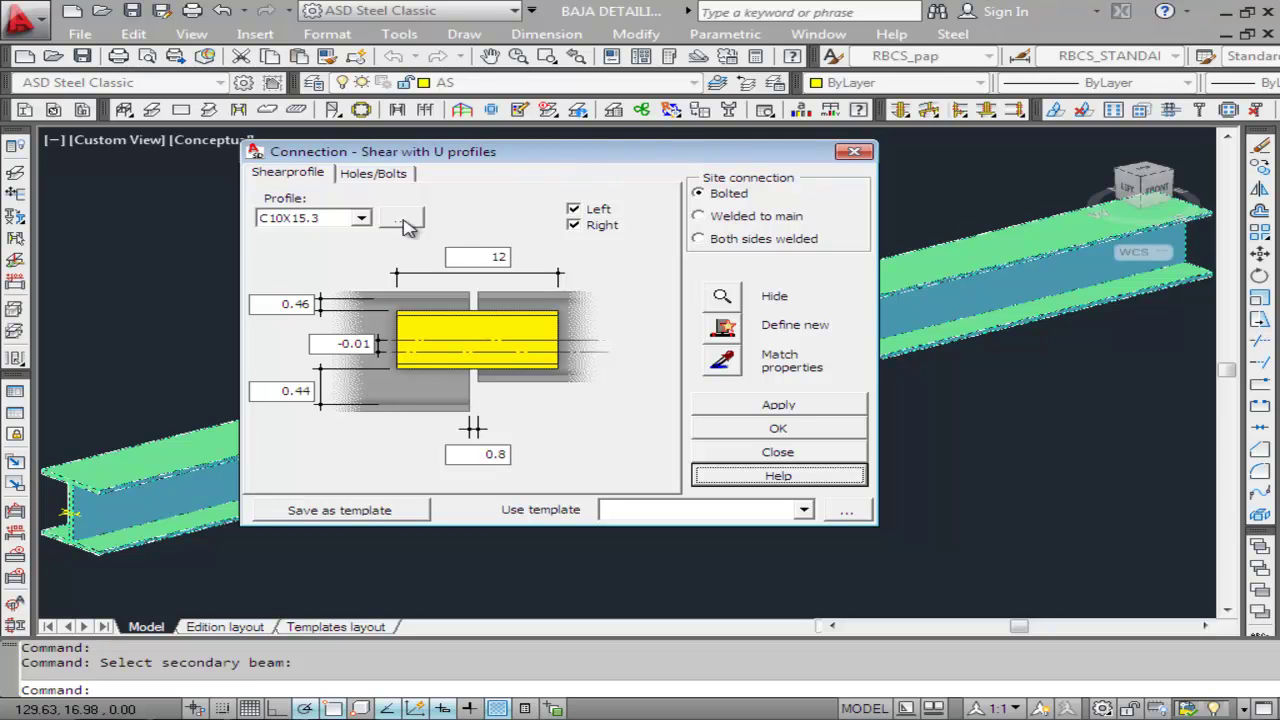
Examine the available shear profiles and the AISC C-shape list, leaving the C10X15.3 profile selected.
{"action": "left_click", "coordinate": [362, 220]}
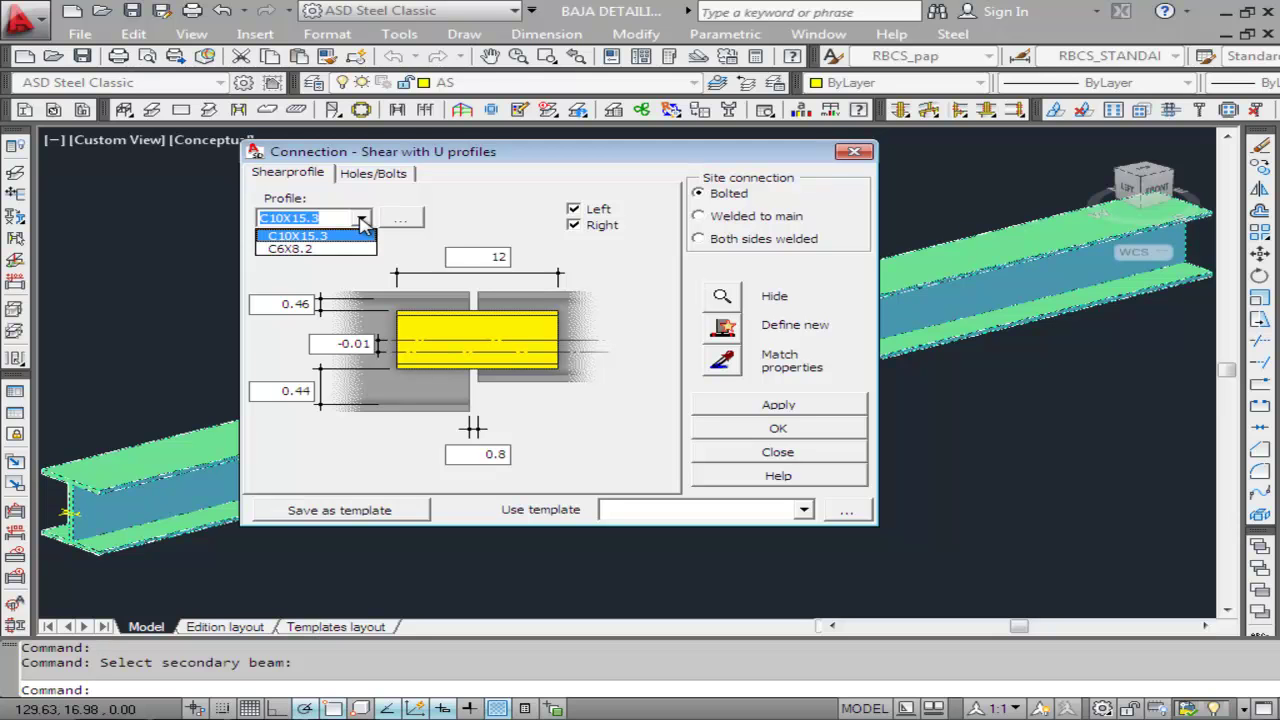
{"action": "left_click", "coordinate": [400, 221]}
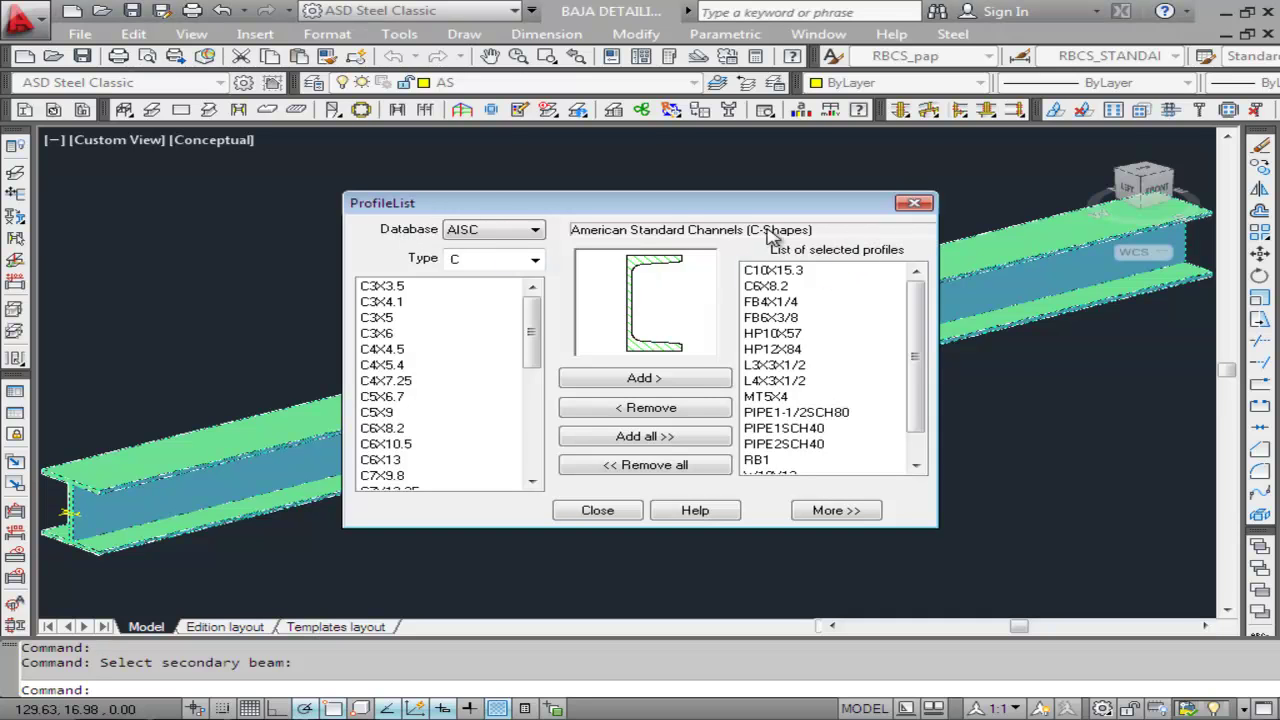
{"action": "left_click_drag", "start_coordinate": [670, 215], "coordinate": [511, 204]}
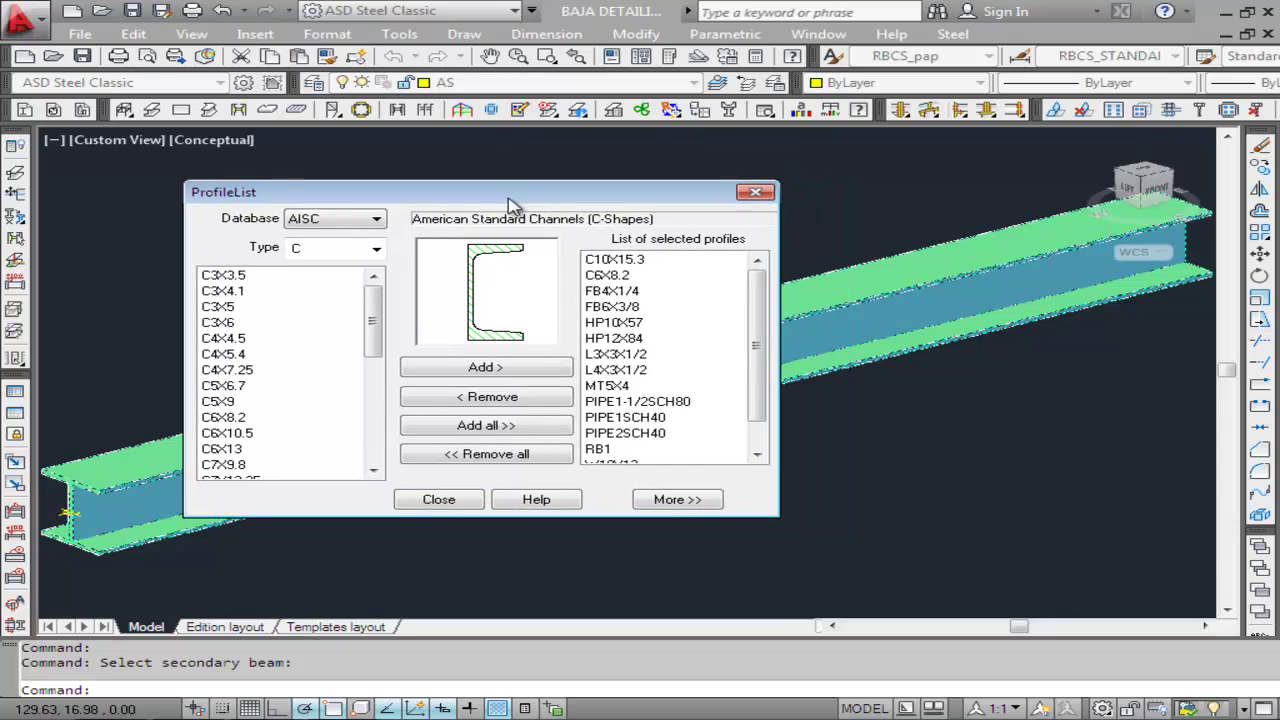
{"action": "left_click", "coordinate": [350, 215]}
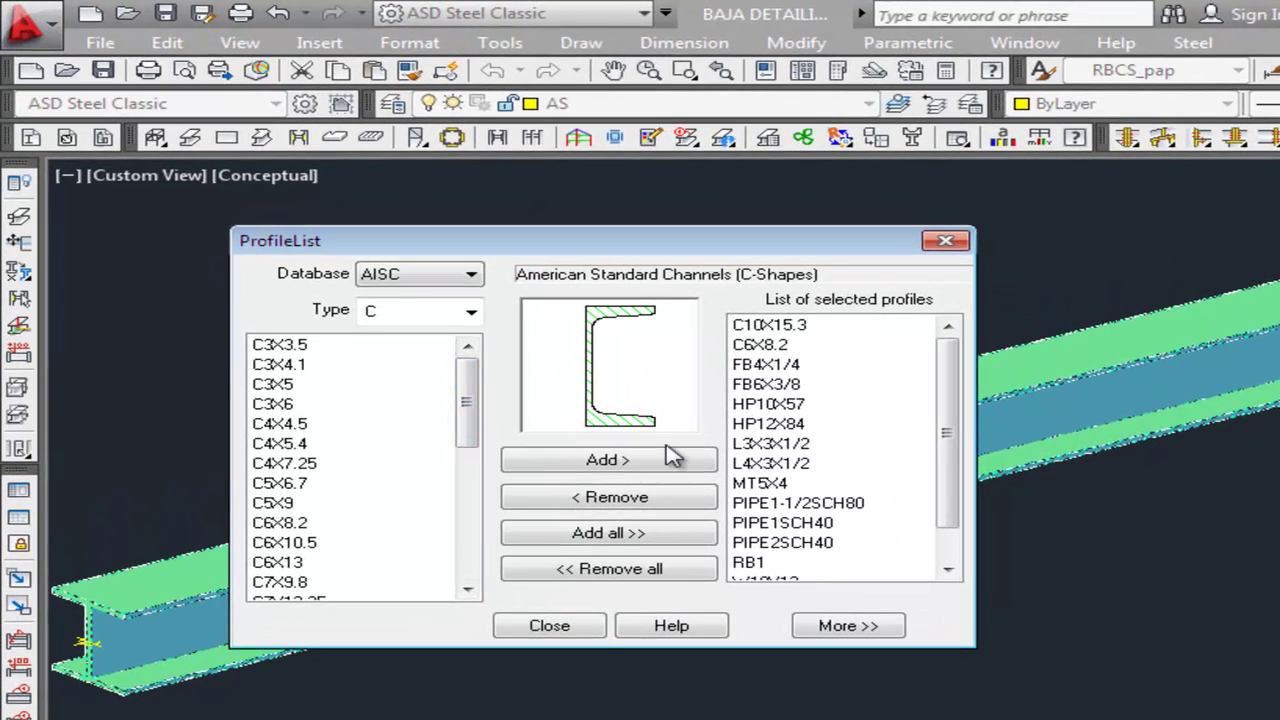
{"action": "left_click", "coordinate": [595, 624]}
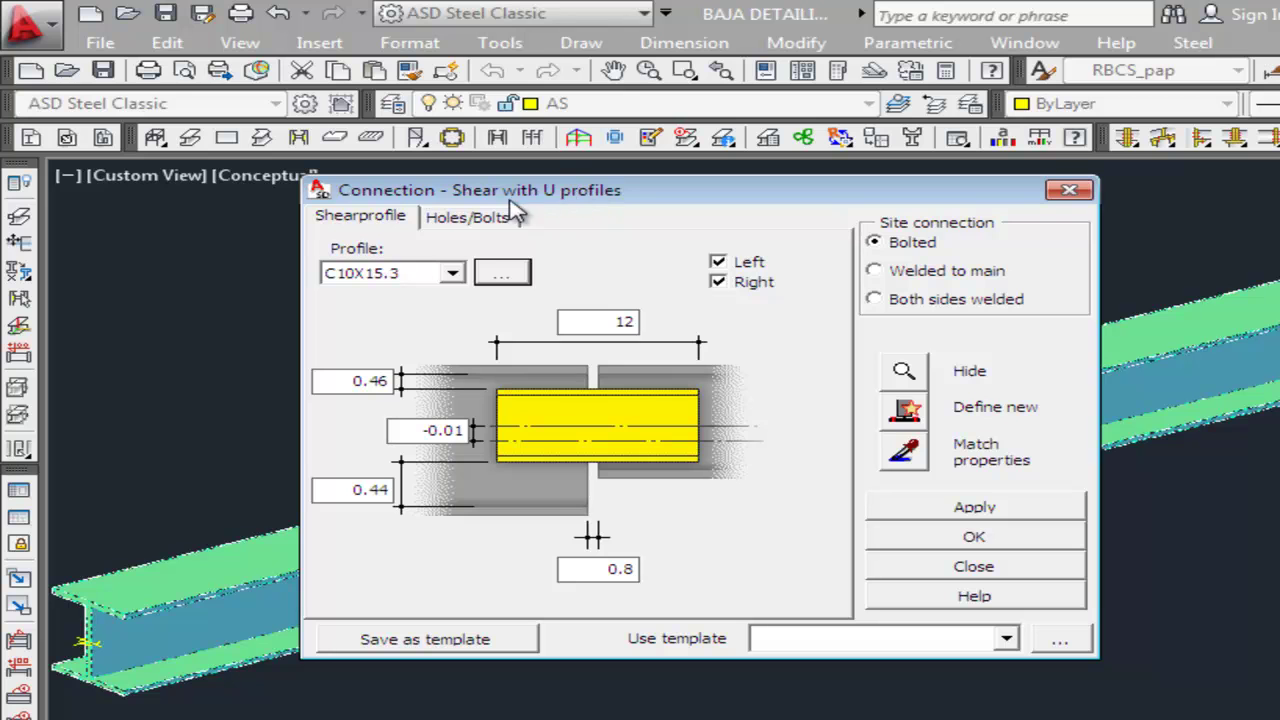
Reopen the AISC profile list and review the C, DL, DC and L profile types, ending on type C.
{"action": "left_click", "coordinate": [494, 276]}
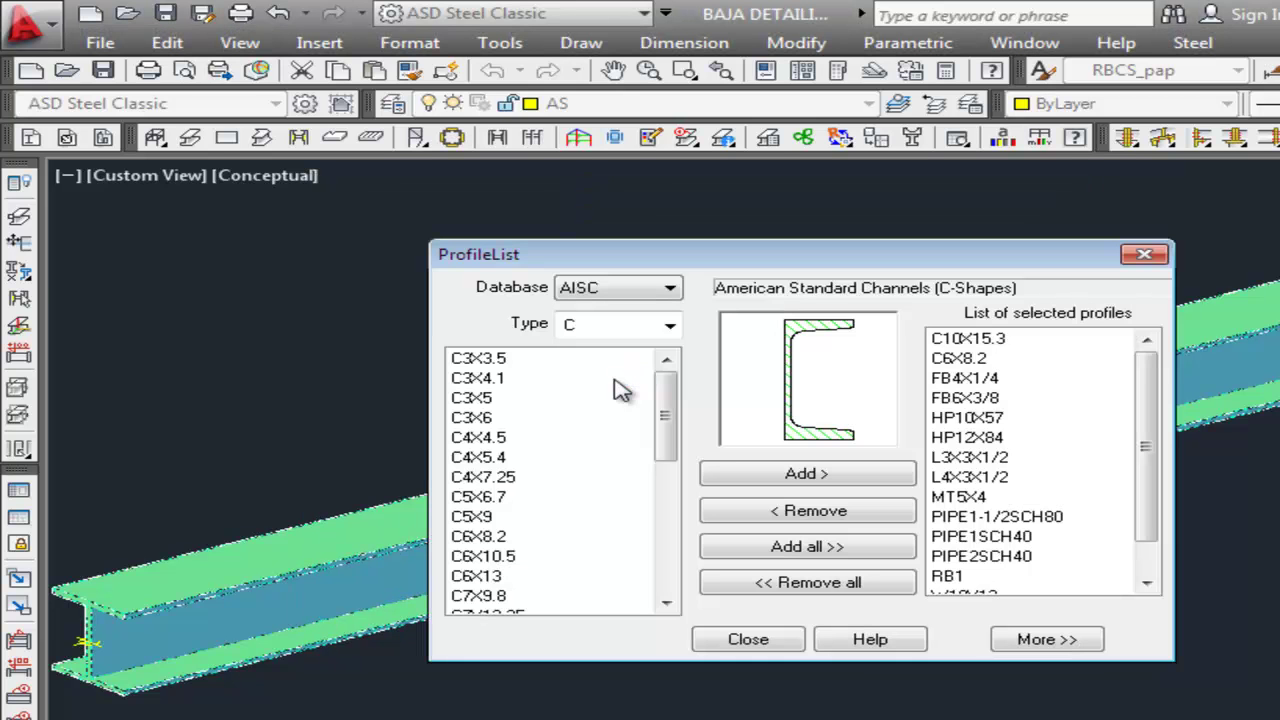
{"action": "left_click_drag", "start_coordinate": [663, 400], "coordinate": [688, 455]}
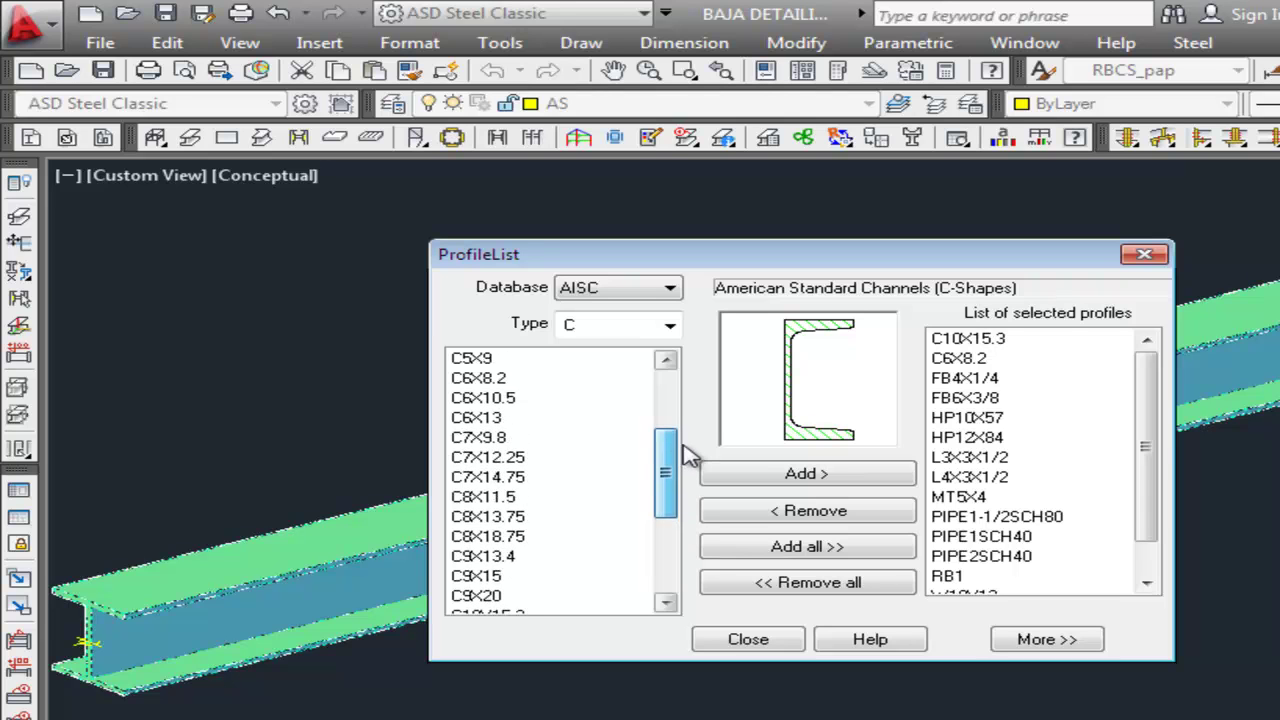
{"action": "left_click", "coordinate": [669, 325]}
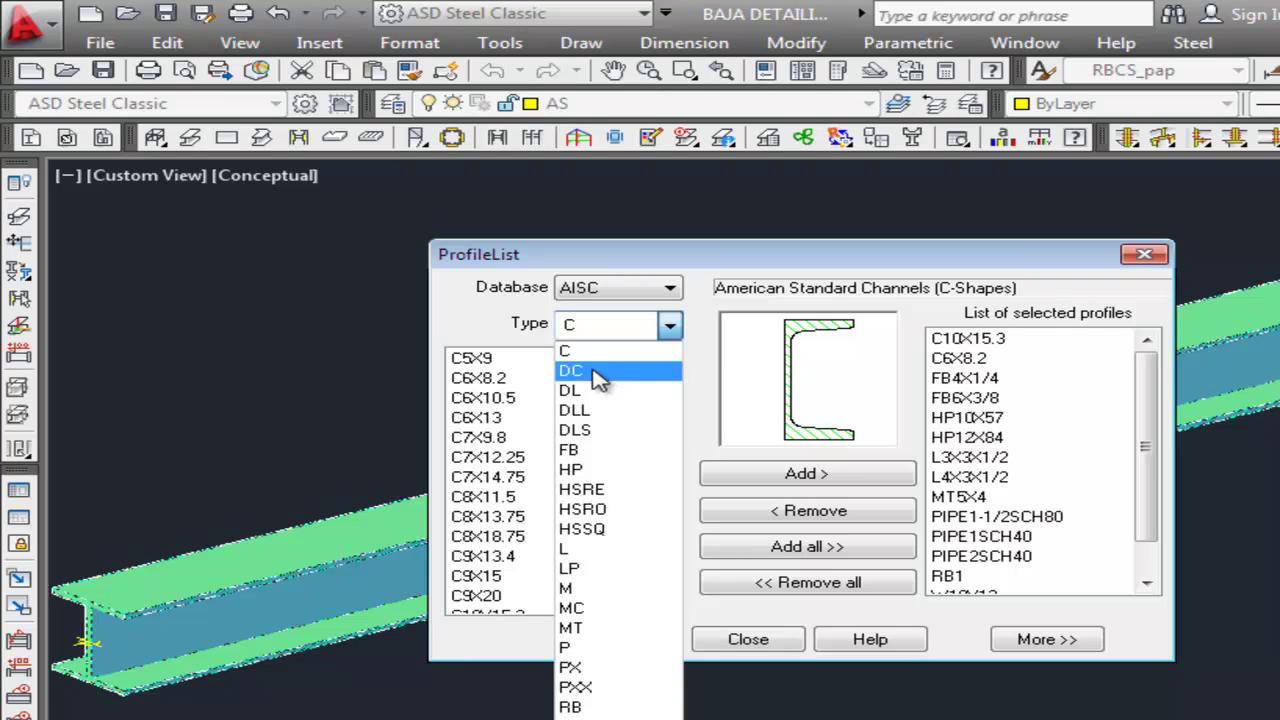
{"action": "left_click", "coordinate": [640, 390]}
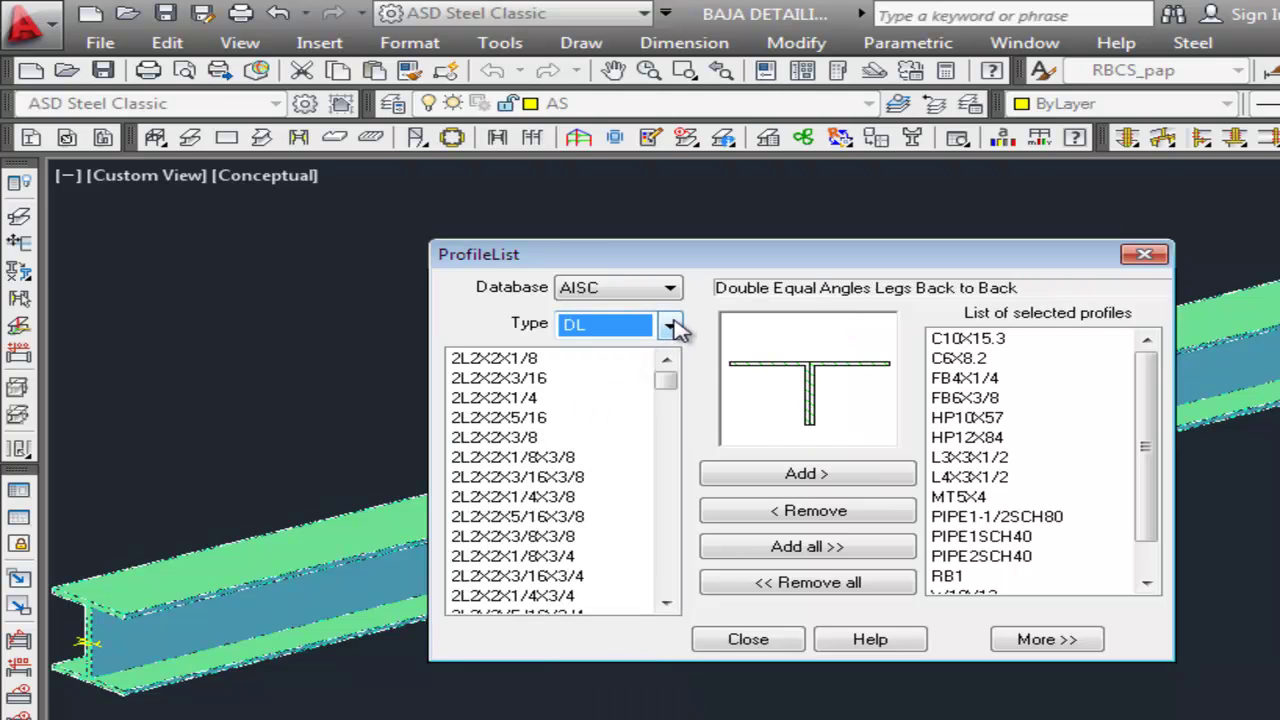
{"action": "left_click", "coordinate": [670, 325]}
{"action": "left_click", "coordinate": [620, 373]}
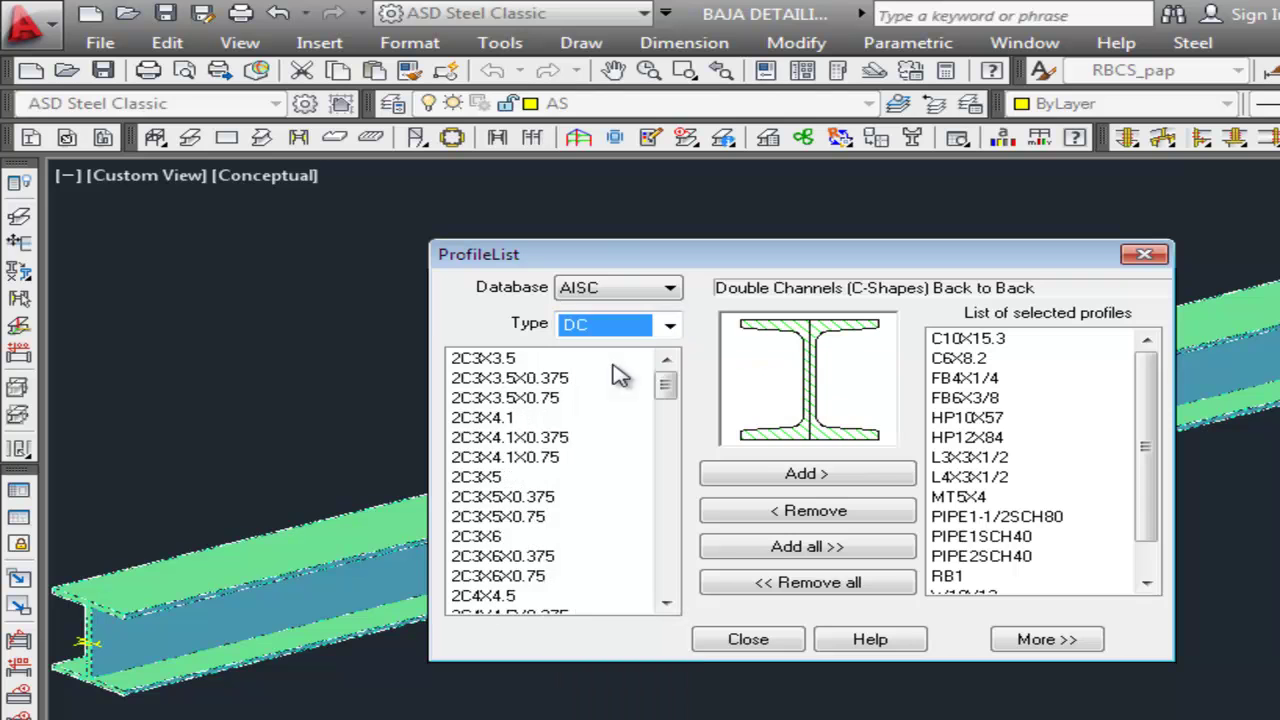
{"action": "left_click", "coordinate": [669, 330]}
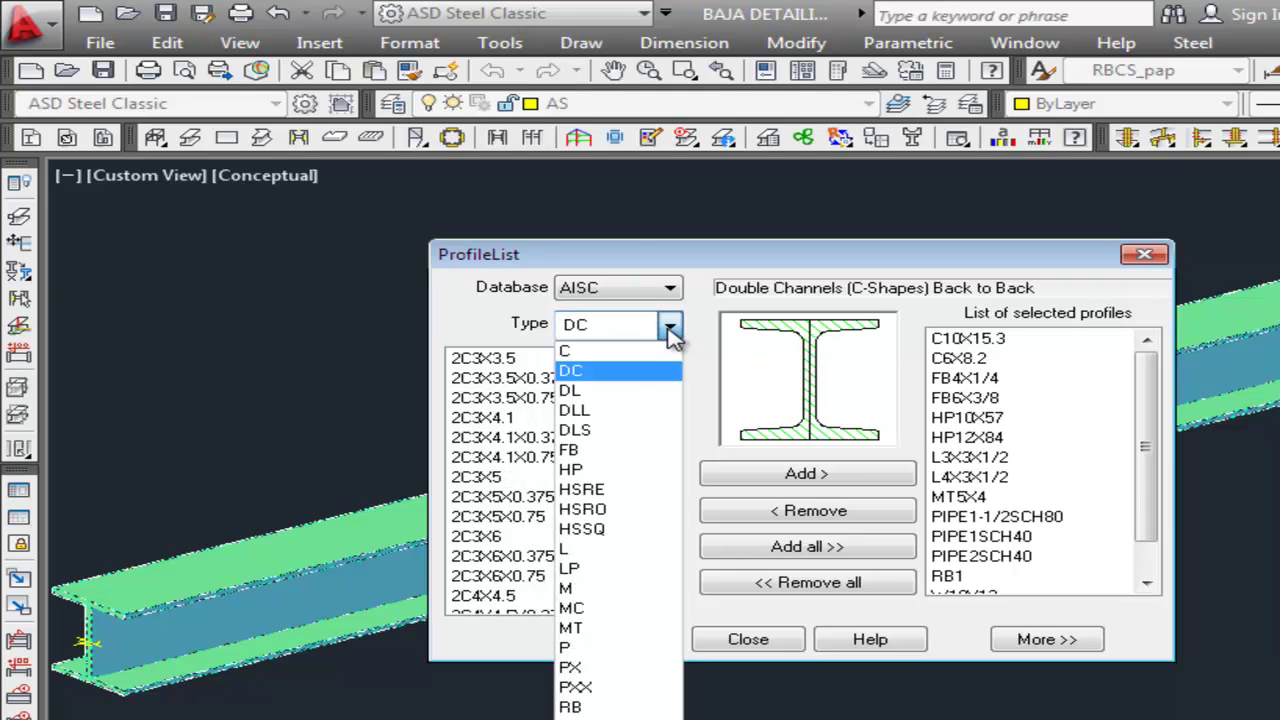
{"action": "left_click", "coordinate": [586, 549]}
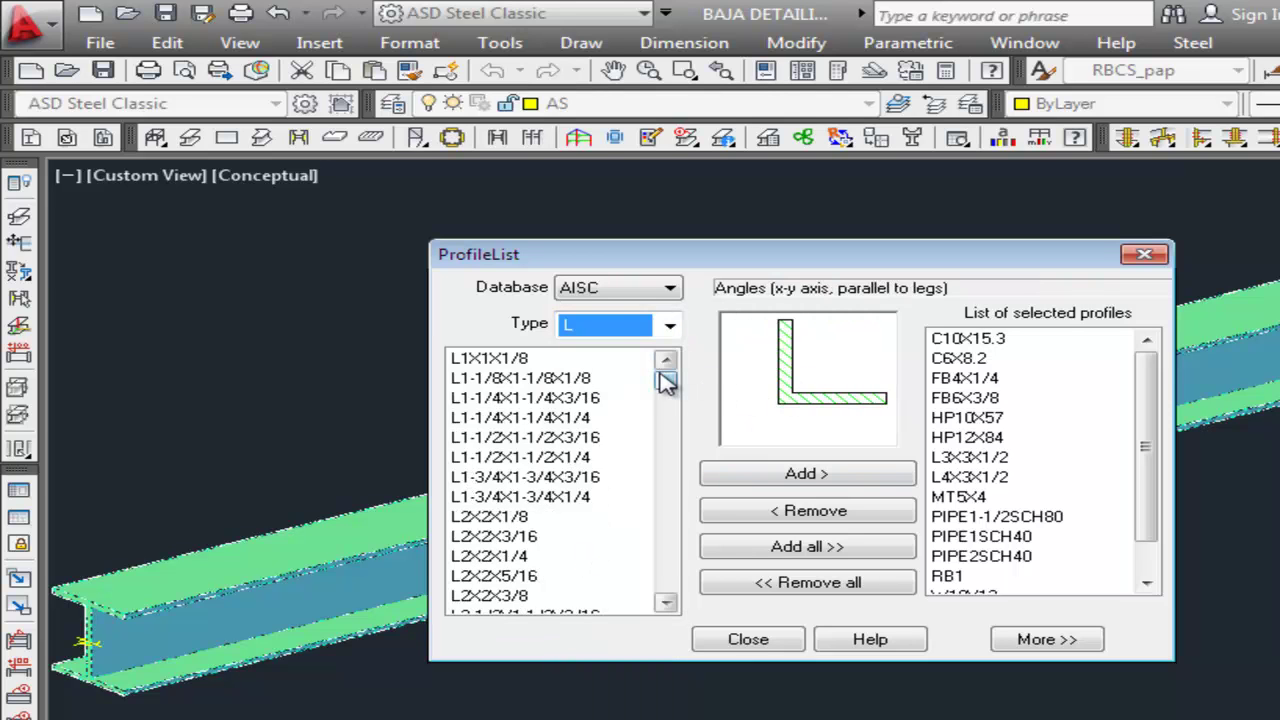
{"action": "left_click", "coordinate": [668, 326]}
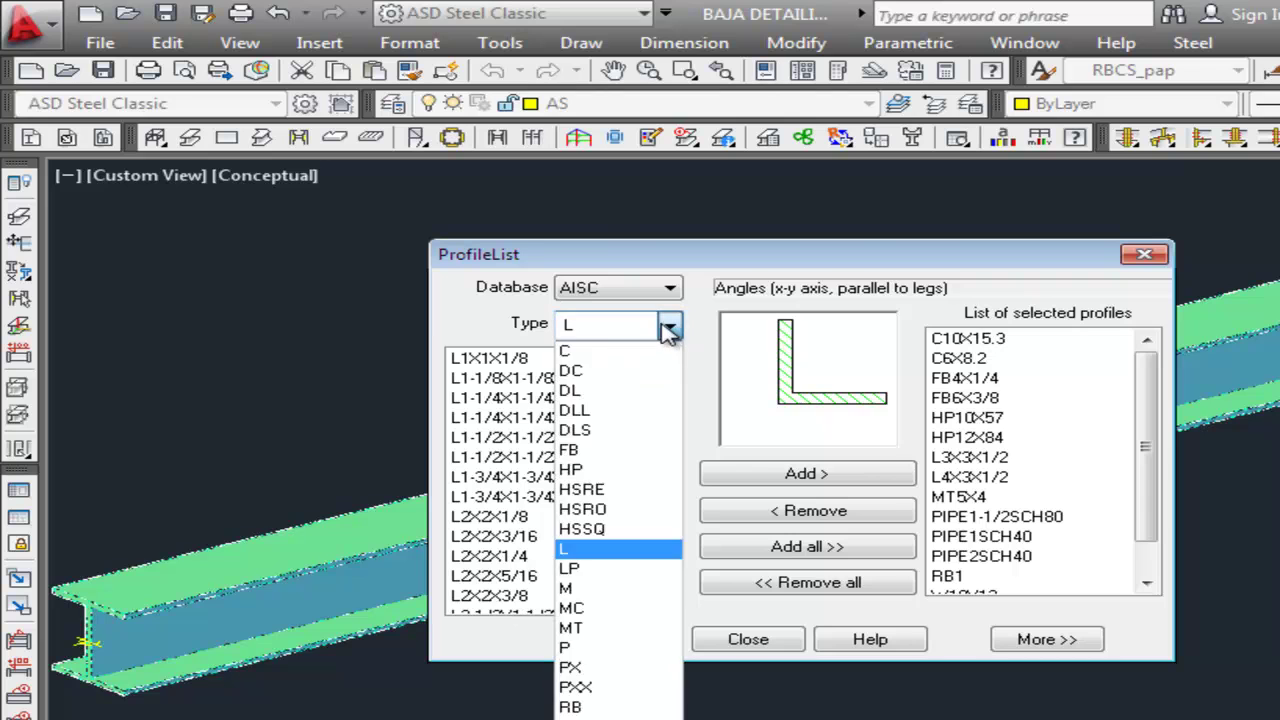
{"action": "left_click", "coordinate": [595, 352]}
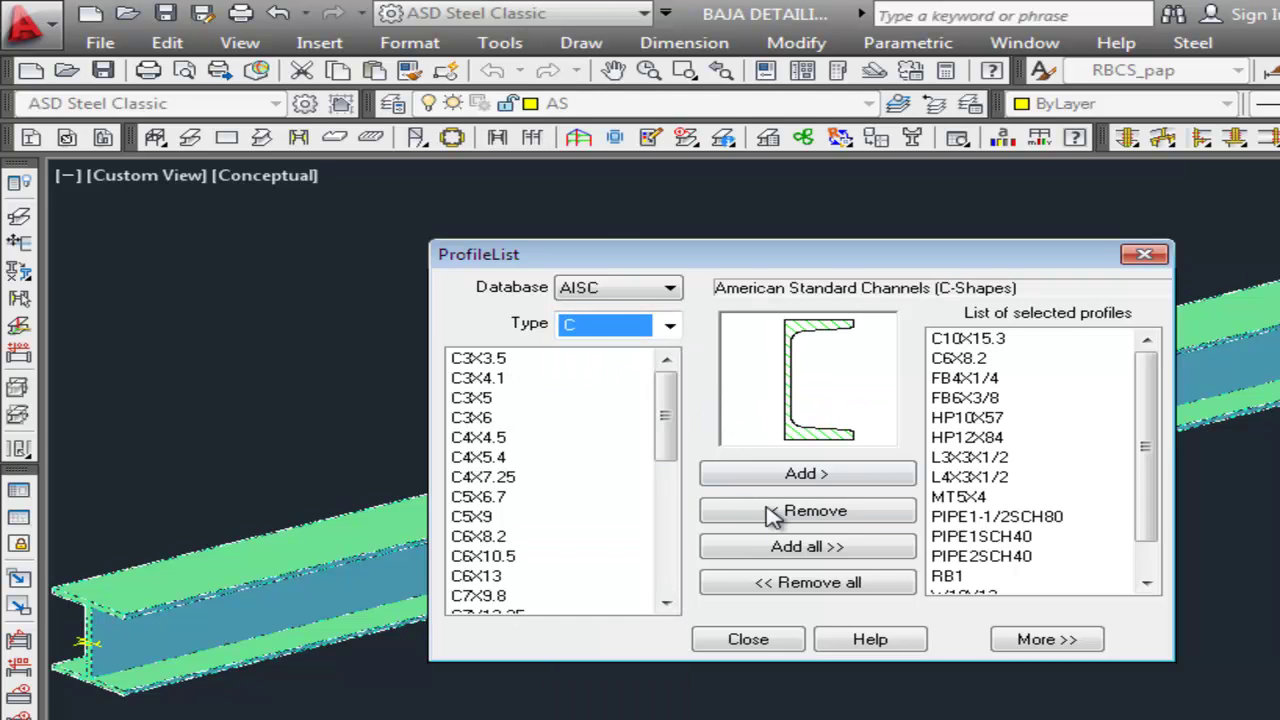
Leave the profile list and review the connection's hole layout and available bolt diameters, keeping the 0.5 diameter.
{"action": "left_click", "coordinate": [768, 638]}
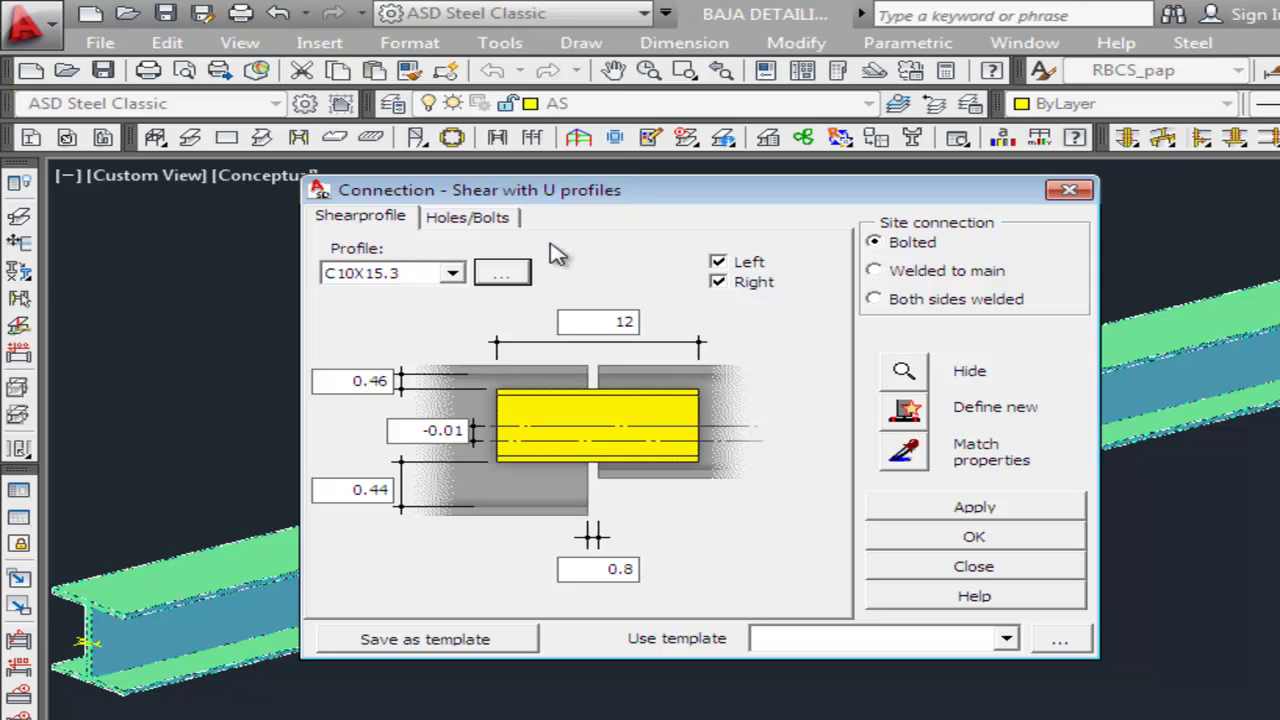
{"action": "left_click", "coordinate": [485, 220]}
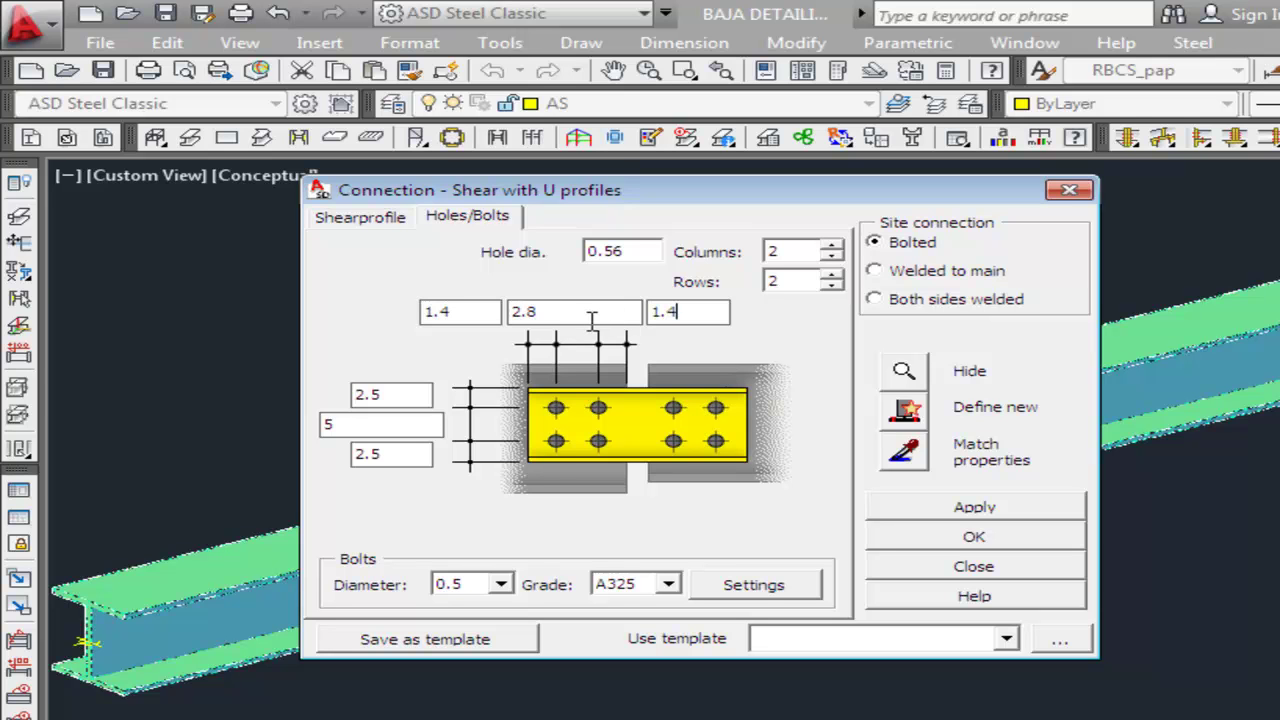
{"action": "left_click", "coordinate": [500, 584]}
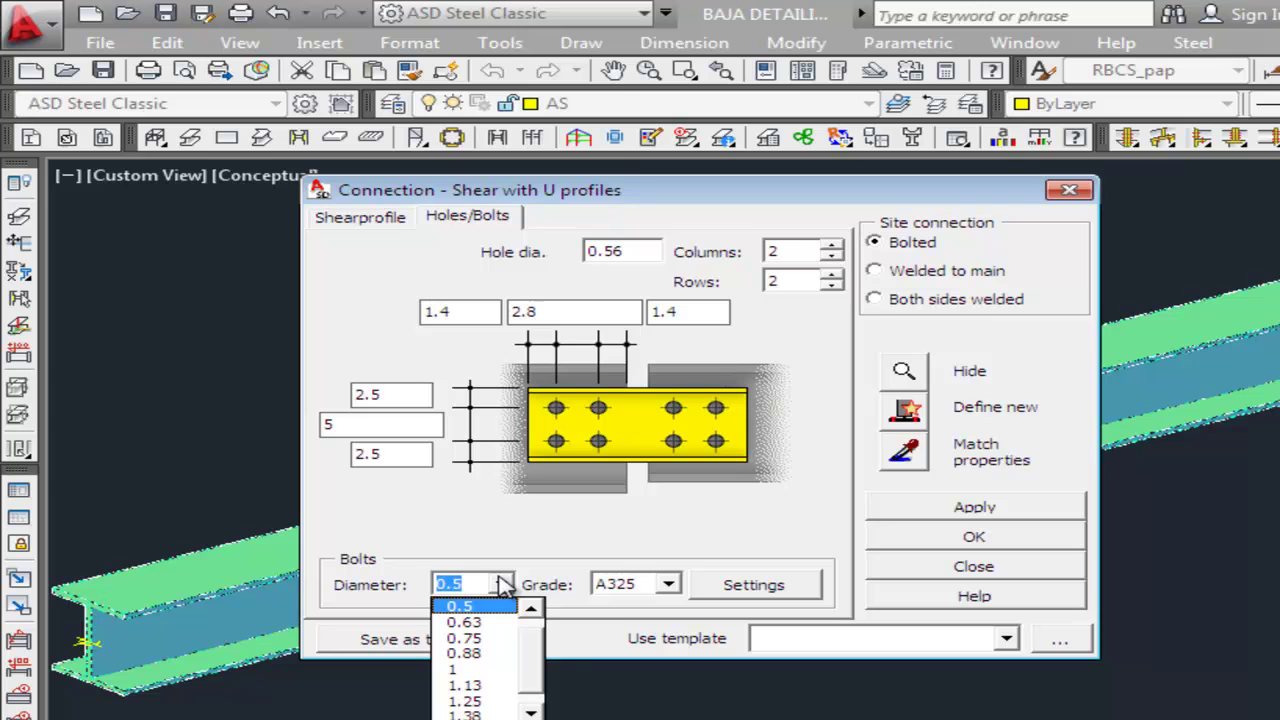
{"action": "left_click", "coordinate": [503, 585]}
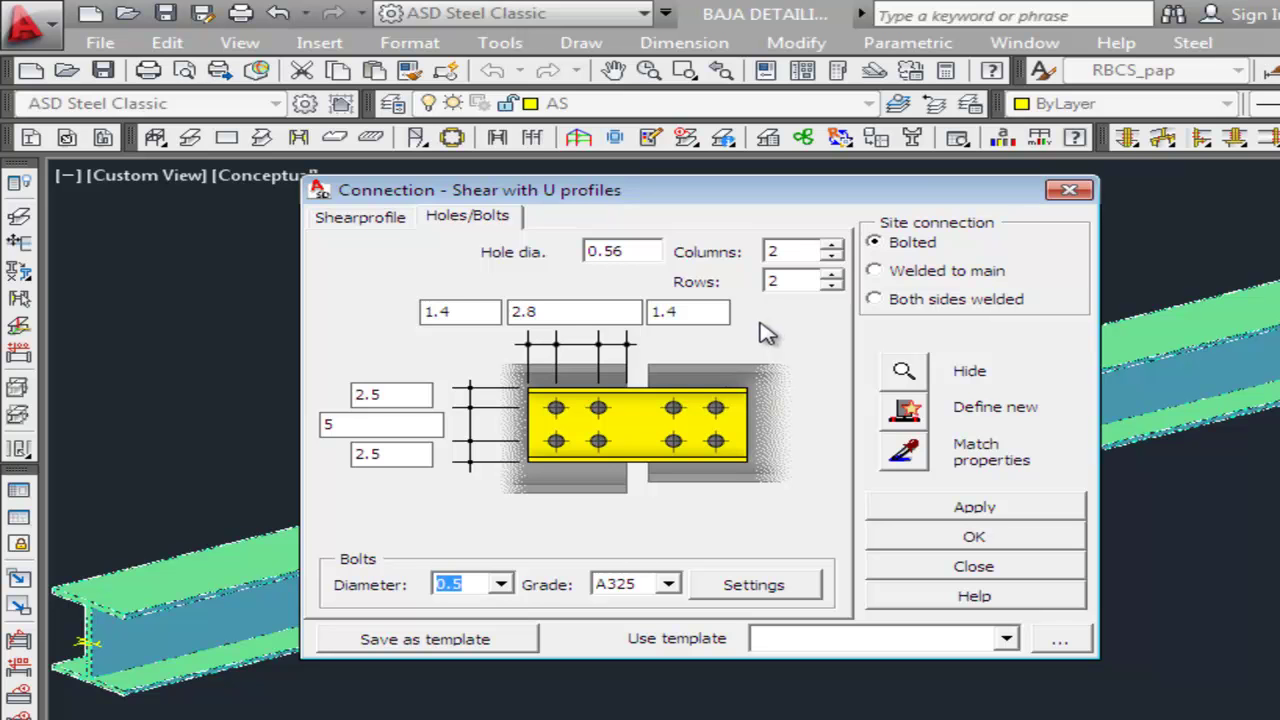
Give the connection bolts one washer on each side and a Galvanized surface finish, and generate the shear connection.
{"action": "left_click", "coordinate": [777, 590]}
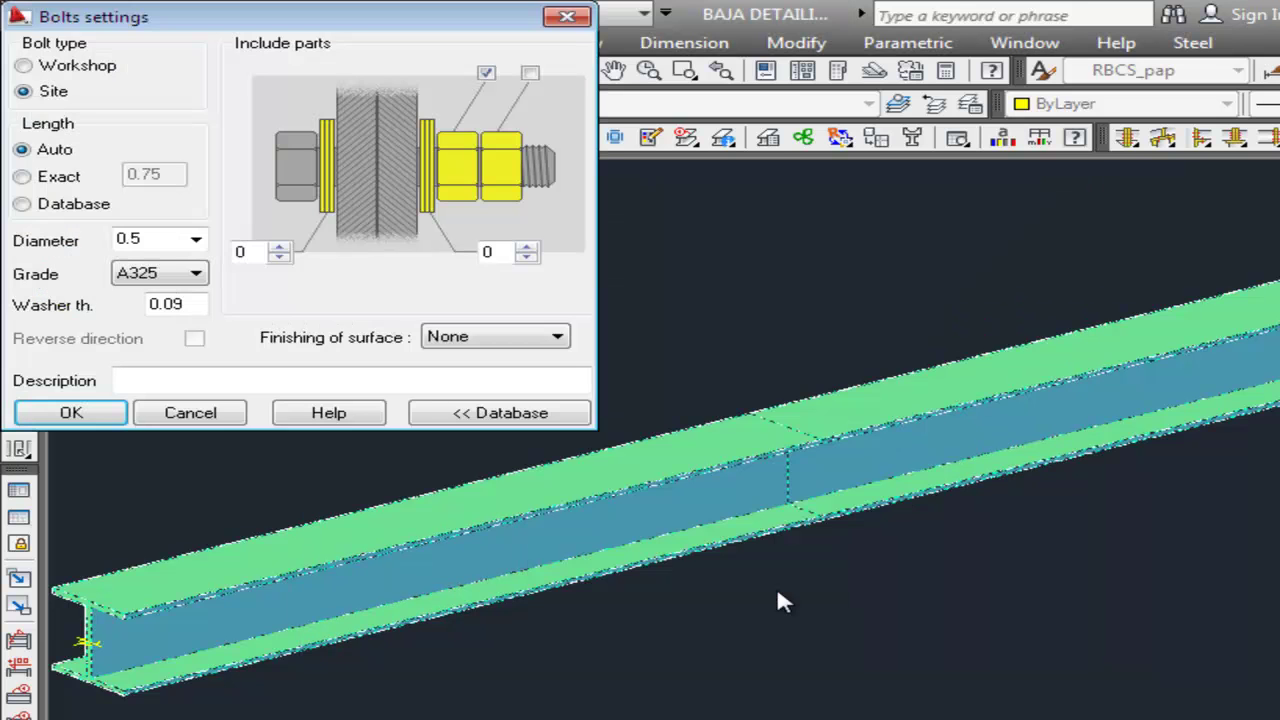
{"action": "left_click_drag", "start_coordinate": [423, 20], "coordinate": [598, 190]}
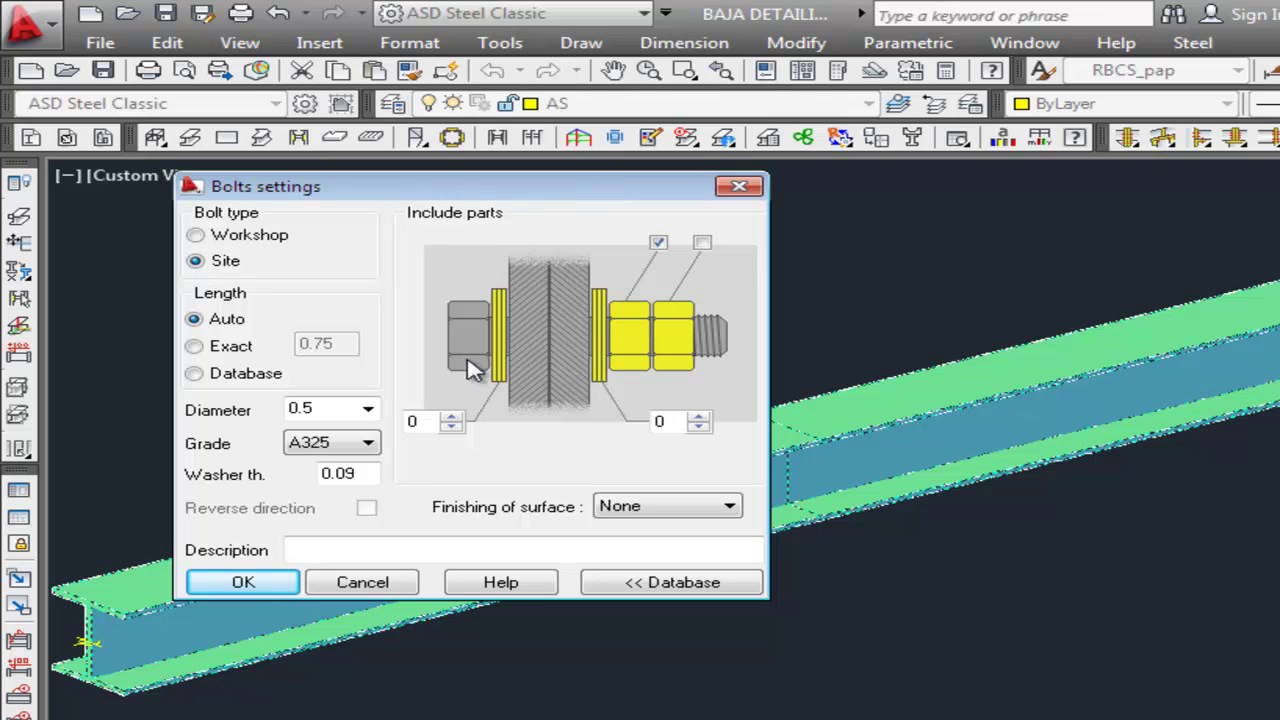
{"action": "left_click", "coordinate": [452, 417]}
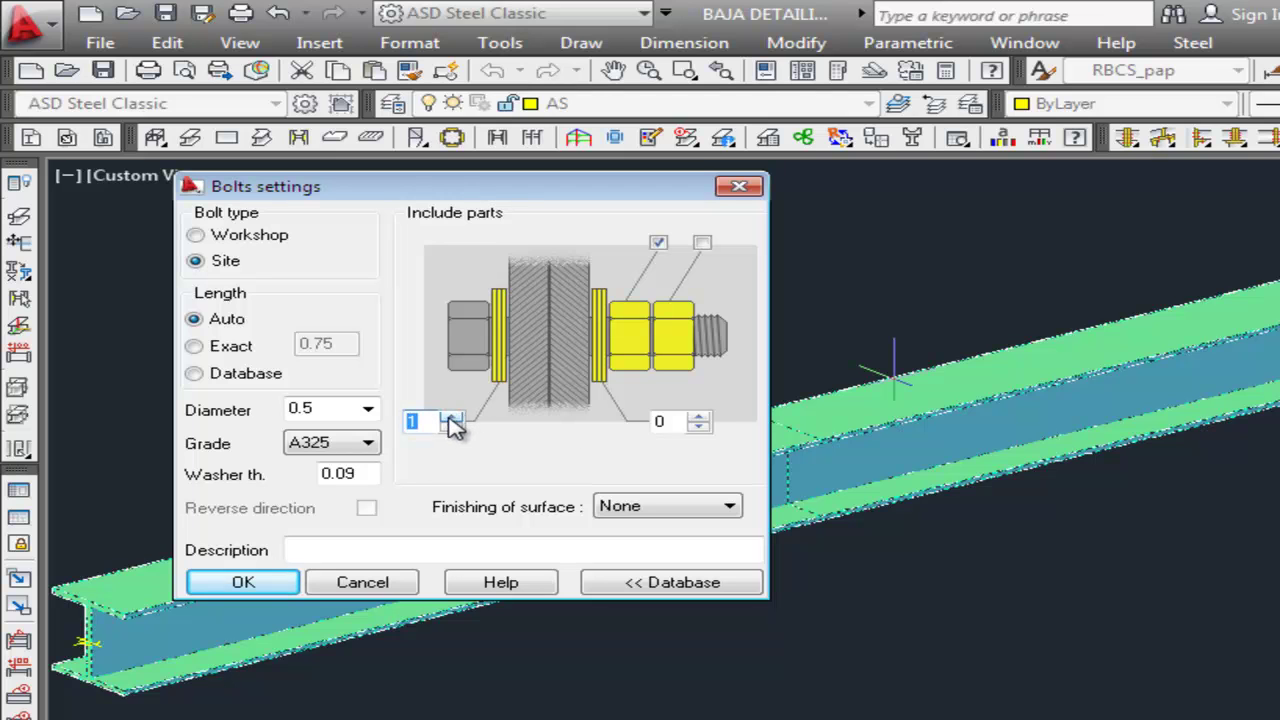
{"action": "left_click", "coordinate": [699, 417]}
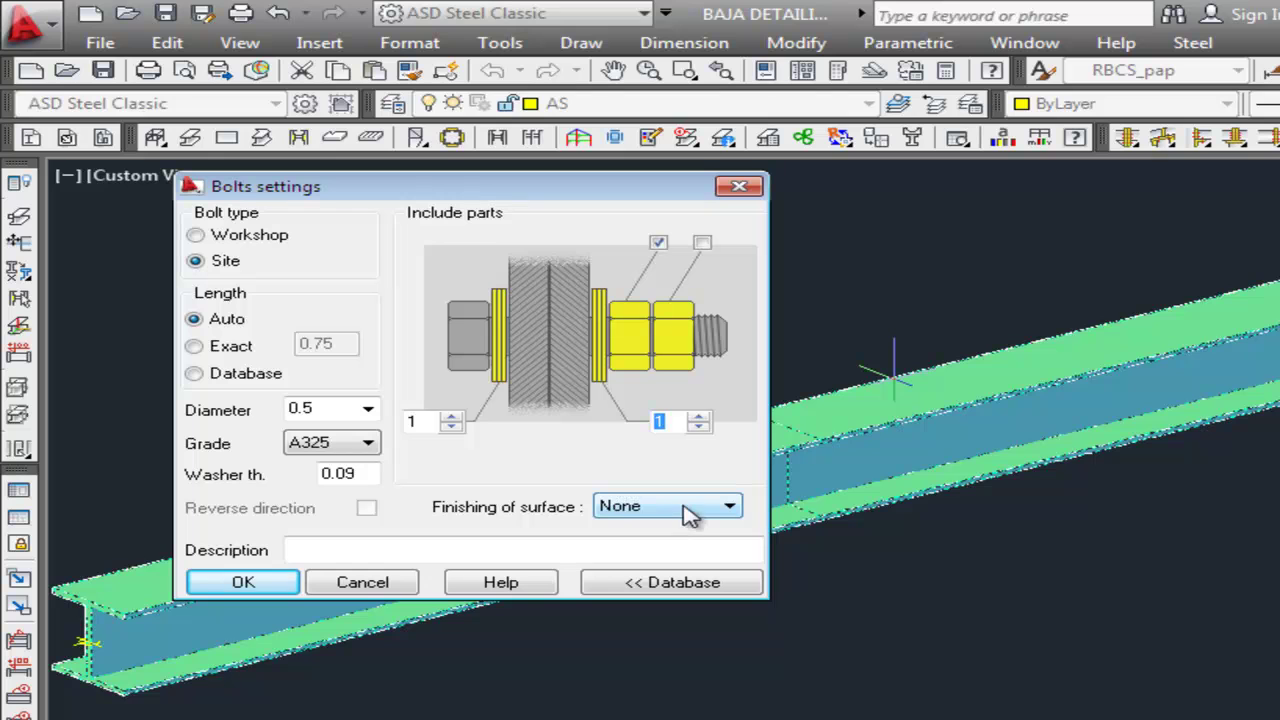
{"action": "left_click", "coordinate": [615, 507]}
{"action": "left_click", "coordinate": [676, 543]}
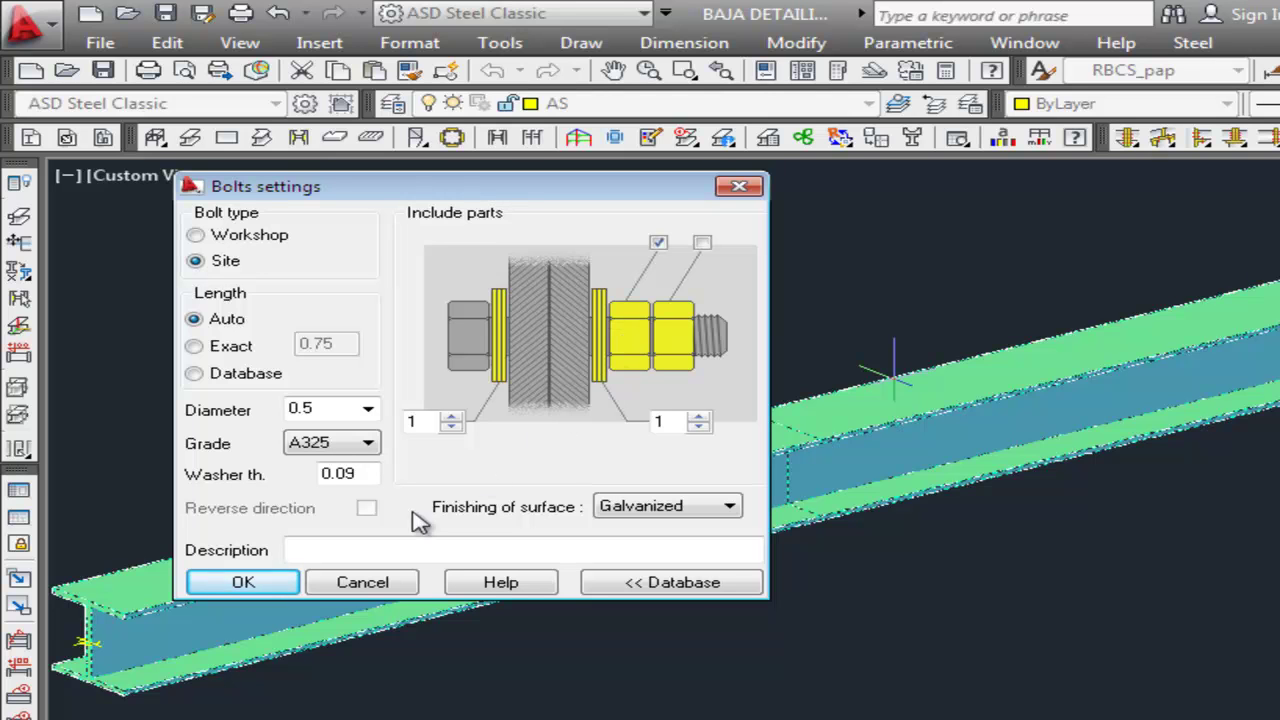
{"action": "left_click", "coordinate": [248, 582]}
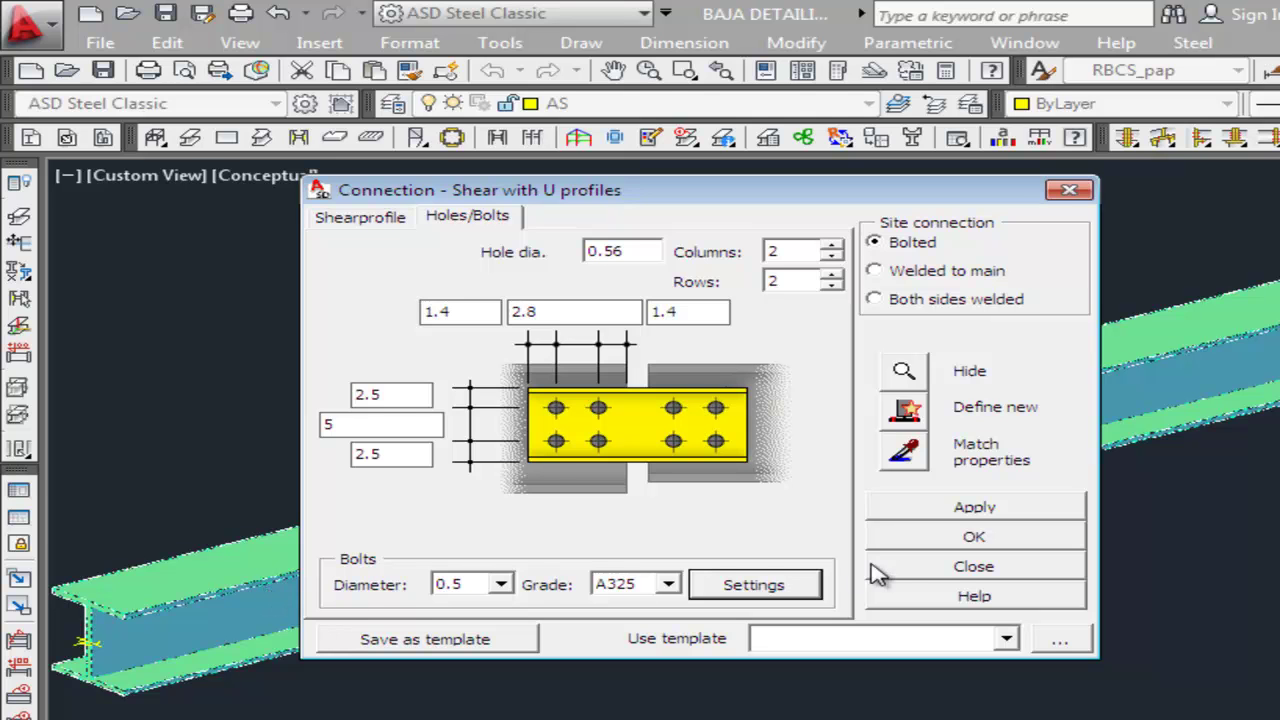
{"action": "left_click", "coordinate": [974, 537]}
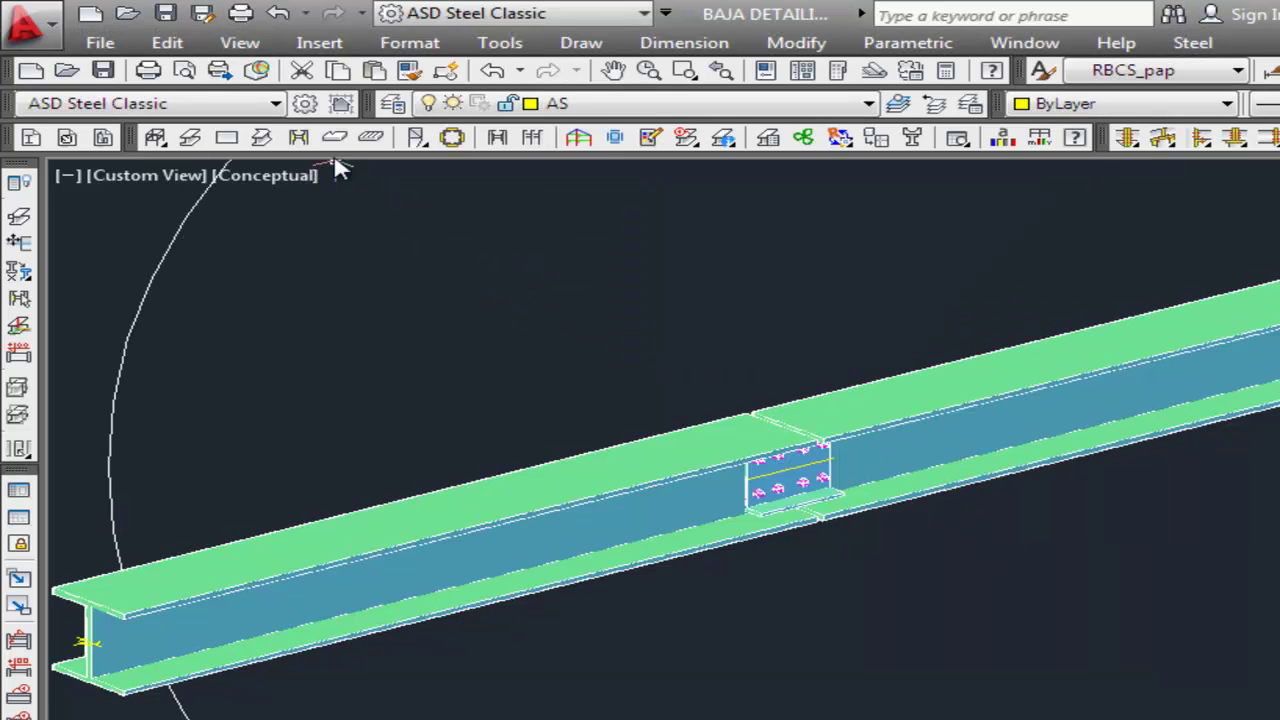
Examine the bolted C-section joint between the two beams up close and from the front side.
{"action": "left_click", "coordinate": [248, 44]}
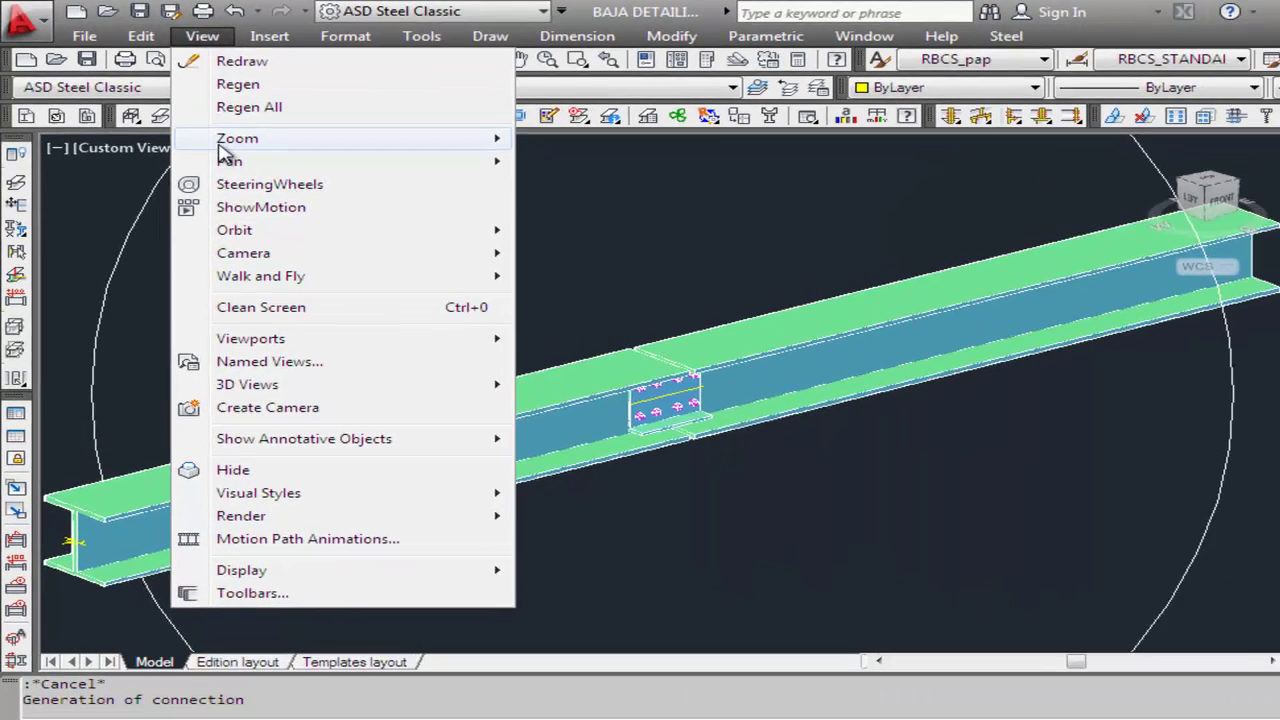
{"action": "mouse_move", "coordinate": [491, 185]}
{"action": "left_click", "coordinate": [550, 182]}
{"action": "left_click", "coordinate": [532, 295]}
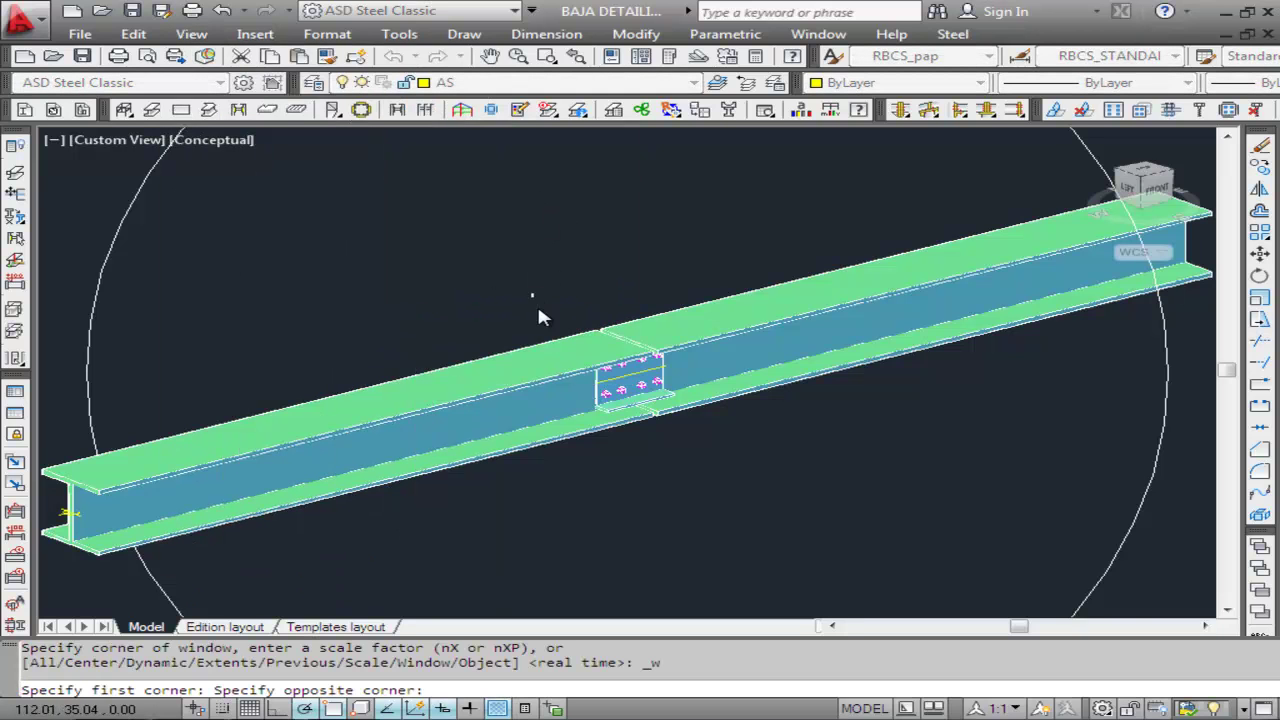
{"action": "left_click", "coordinate": [697, 431]}
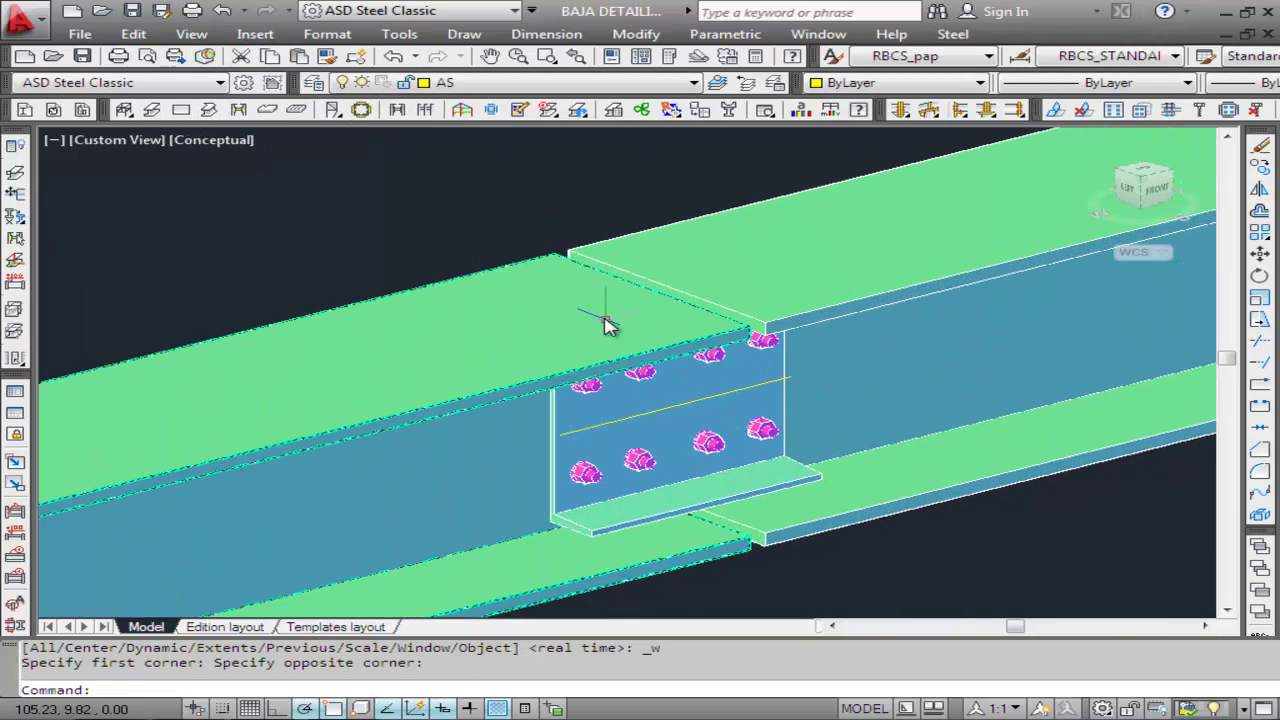
{"action": "left_click", "coordinate": [194, 38]}
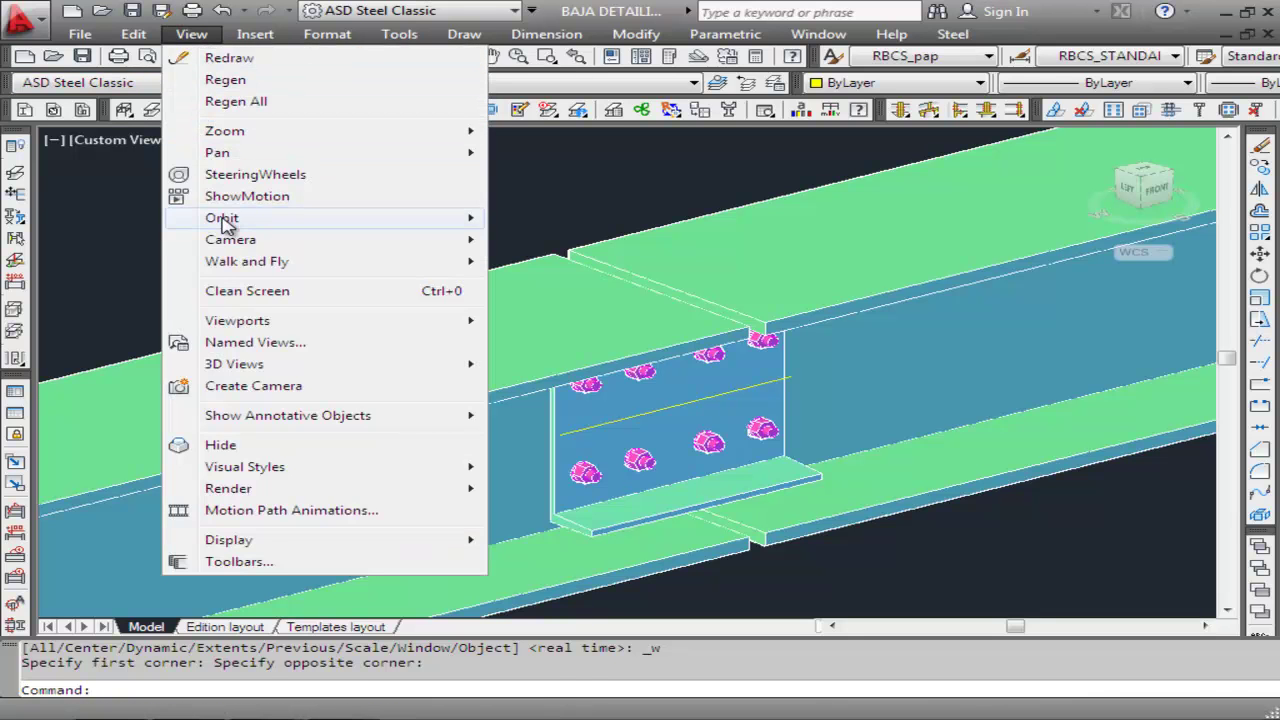
{"action": "mouse_move", "coordinate": [395, 230]}
{"action": "left_click", "coordinate": [543, 240]}
{"action": "left_click_drag", "start_coordinate": [534, 257], "coordinate": [397, 277]}
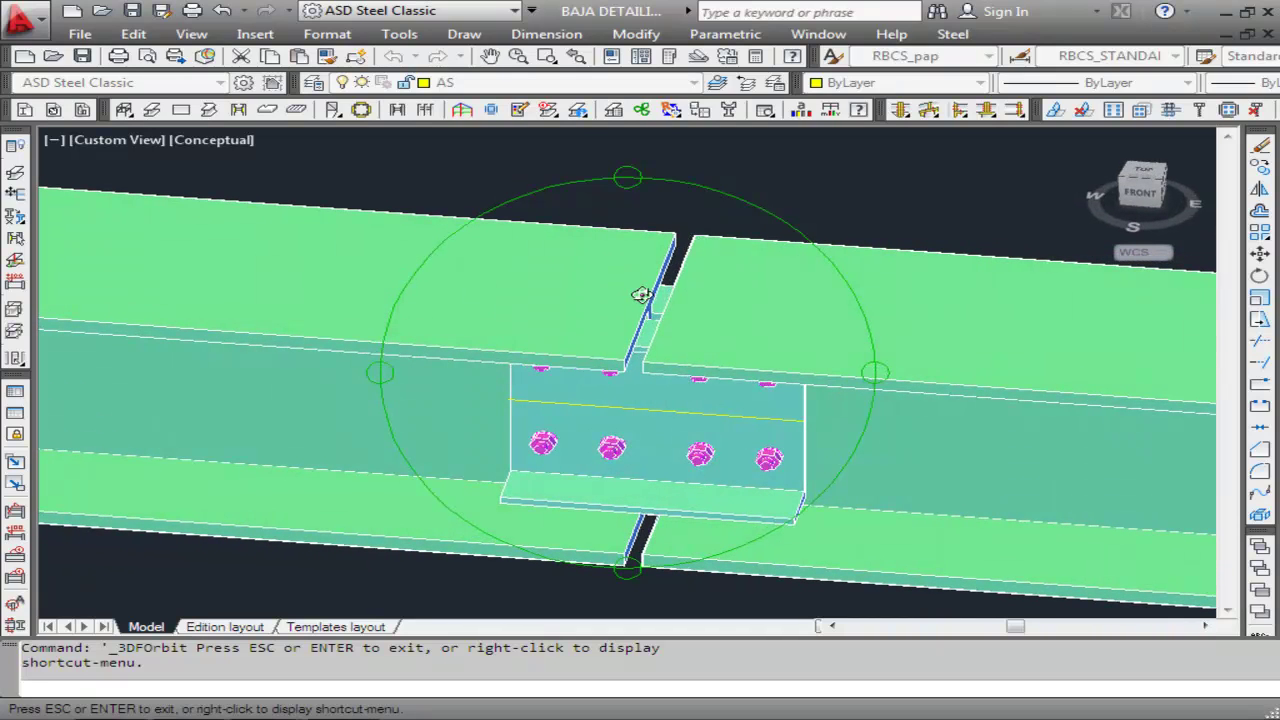
{"action": "right_click", "coordinate": [731, 211]}
{"action": "left_click", "coordinate": [794, 218]}
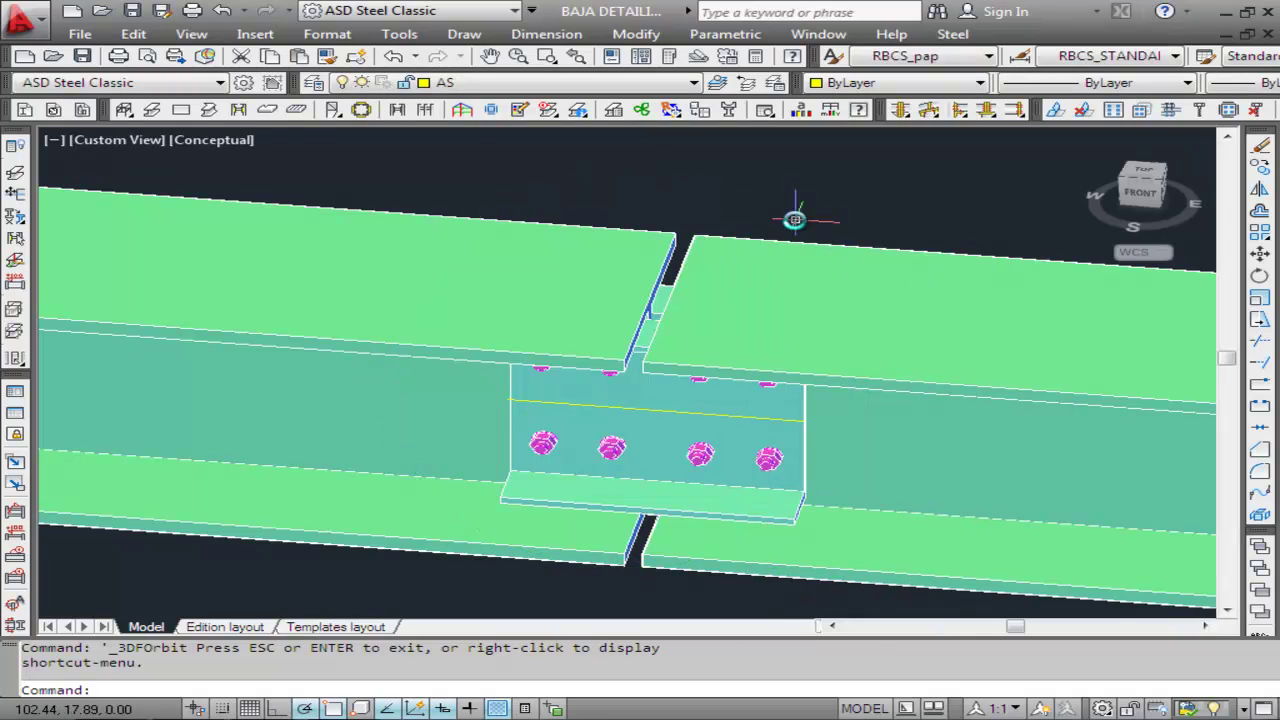
{"action": "scroll", "coordinate": [794, 218], "scroll_direction": "down", "scroll_amount": 4}
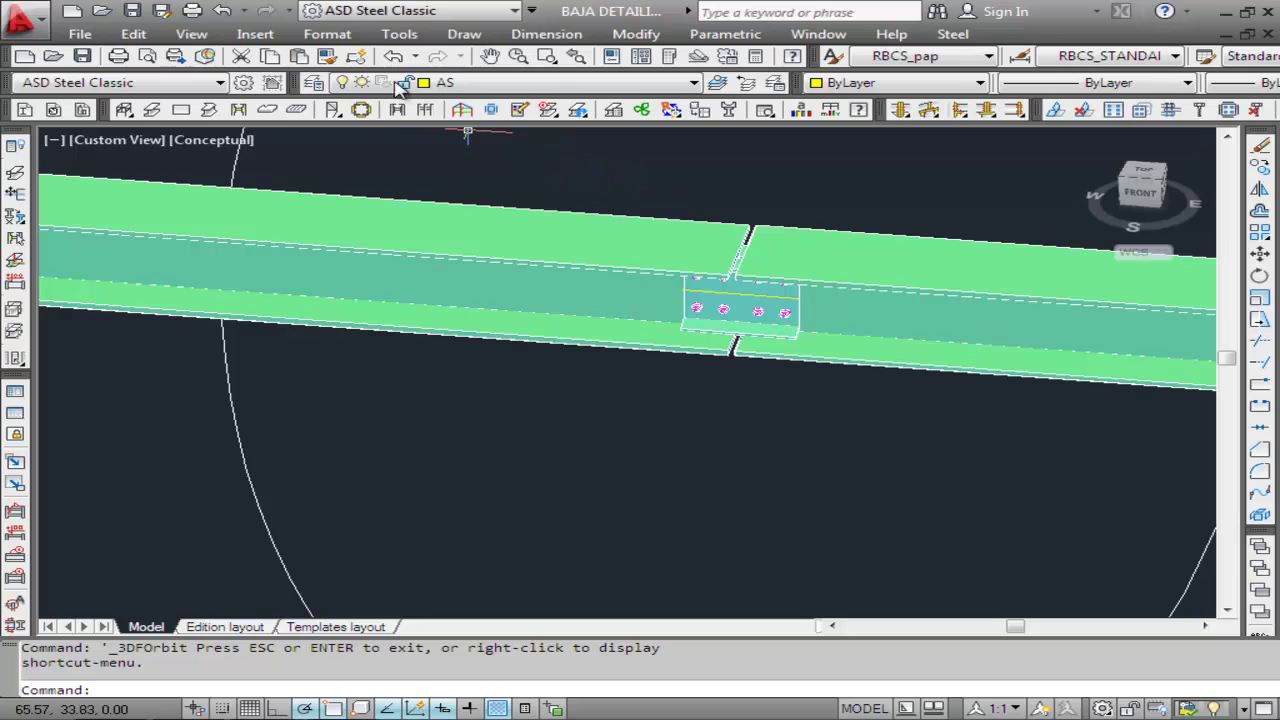
Change the RbCS_Beam layer colour to index color 20.
{"action": "left_click", "coordinate": [328, 35]}
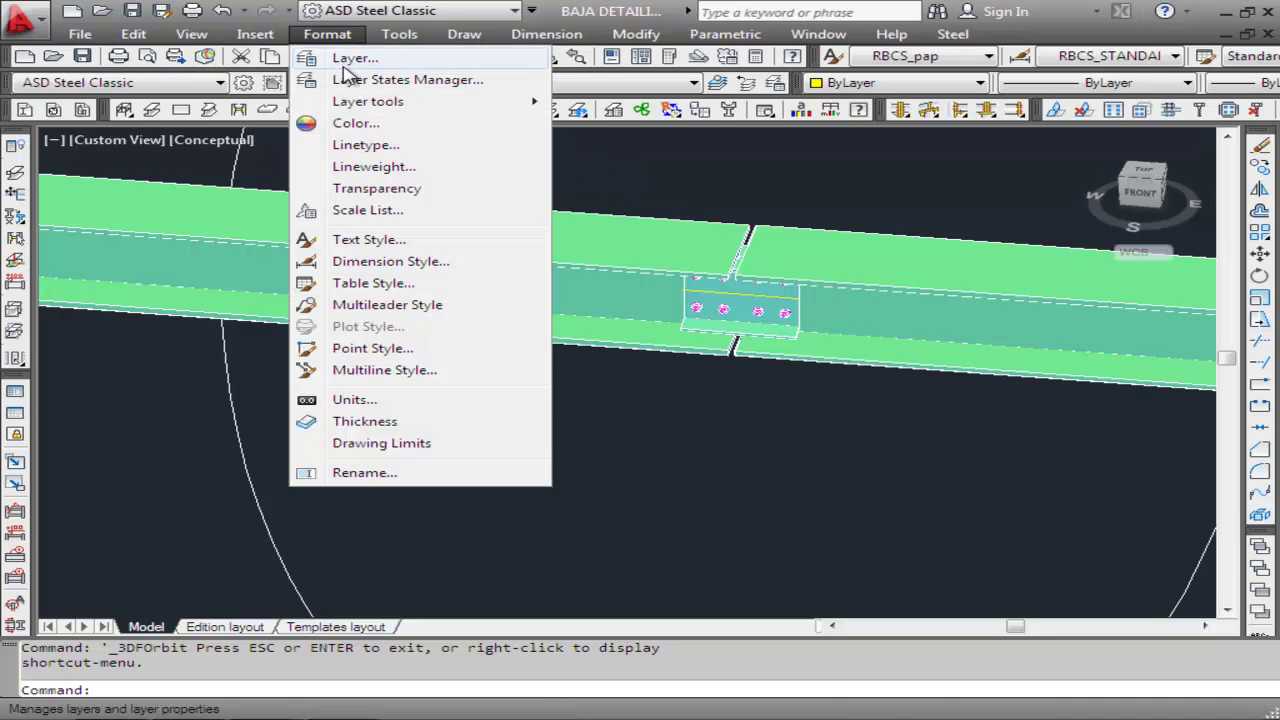
{"action": "left_click", "coordinate": [360, 60]}
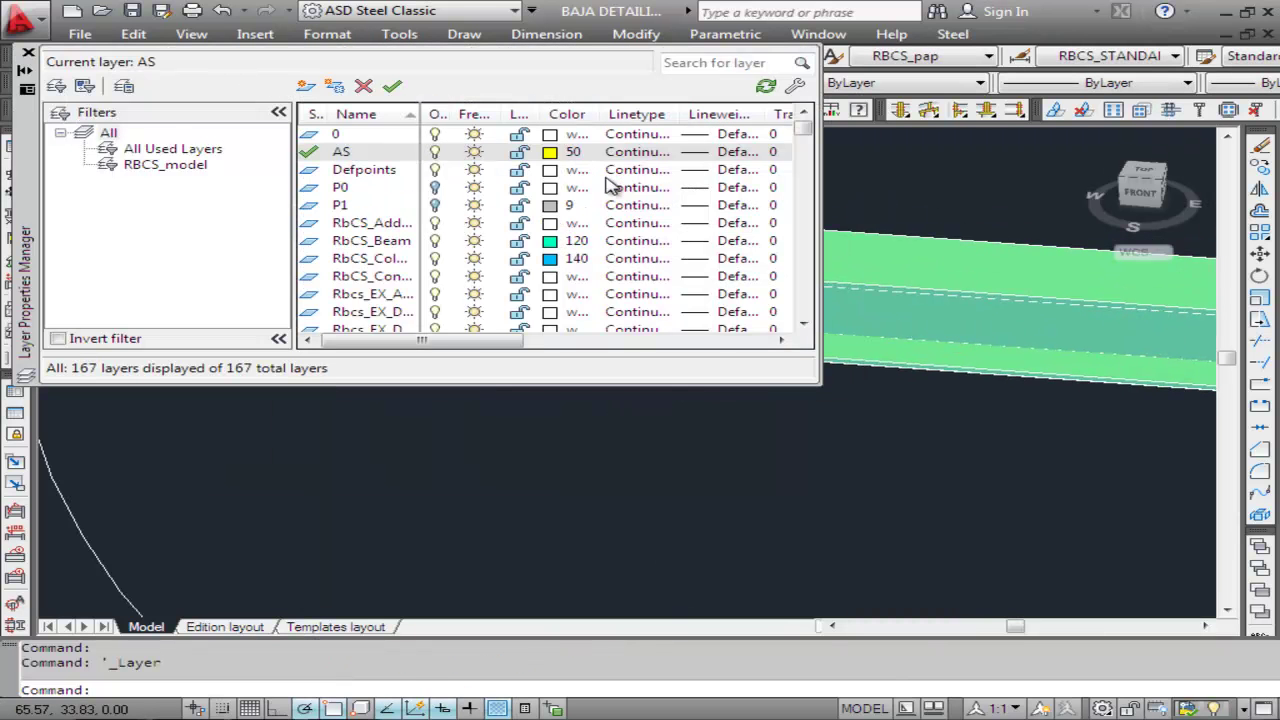
{"action": "left_click", "coordinate": [551, 241]}
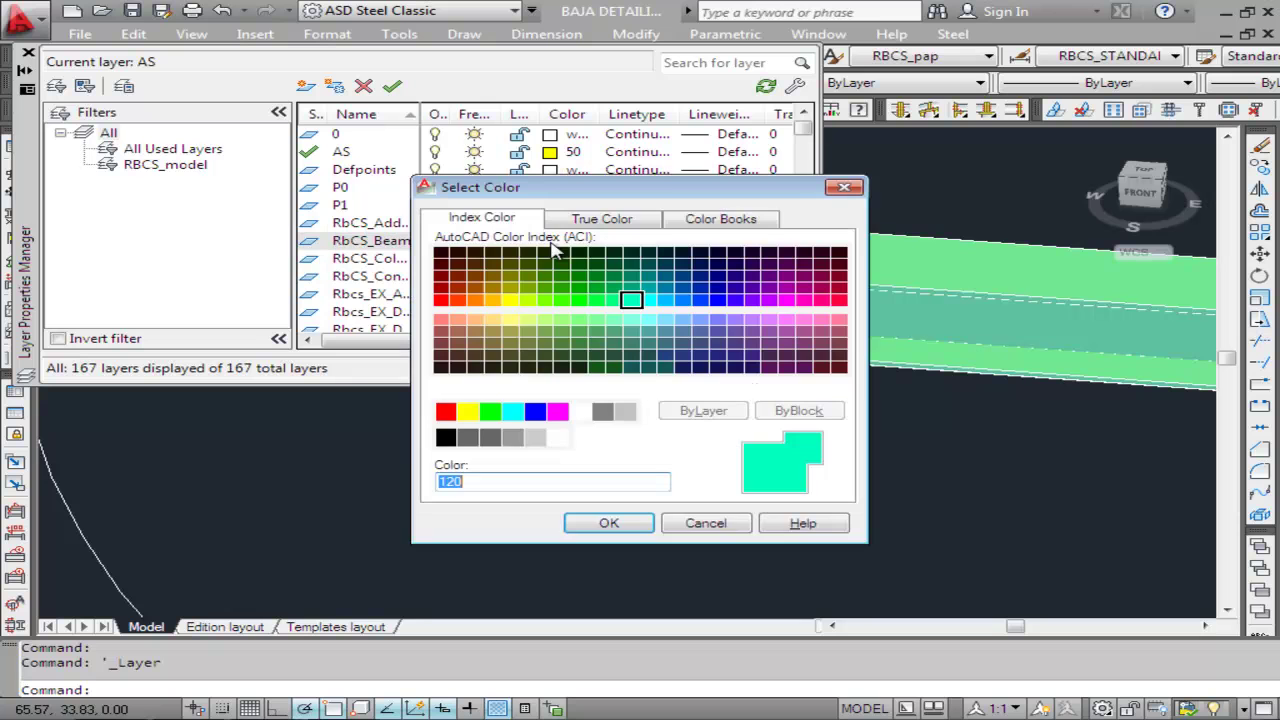
{"action": "left_click", "coordinate": [457, 300]}
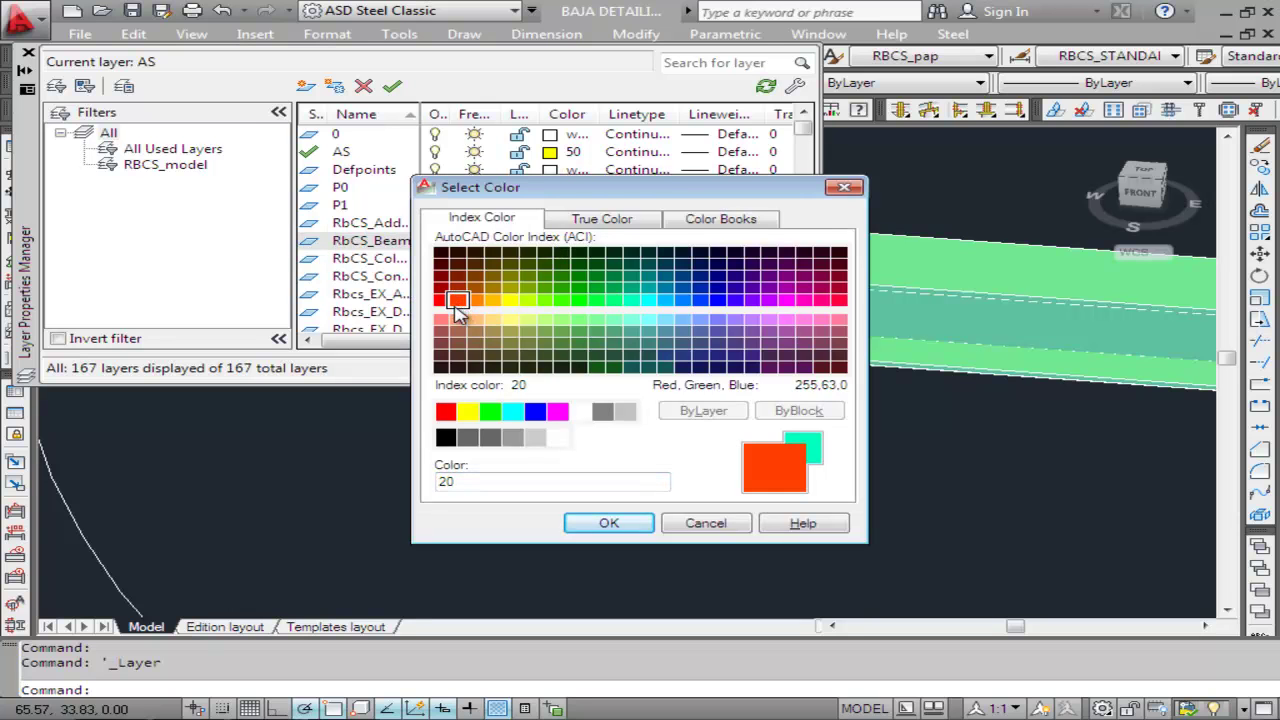
{"action": "left_click", "coordinate": [597, 524]}
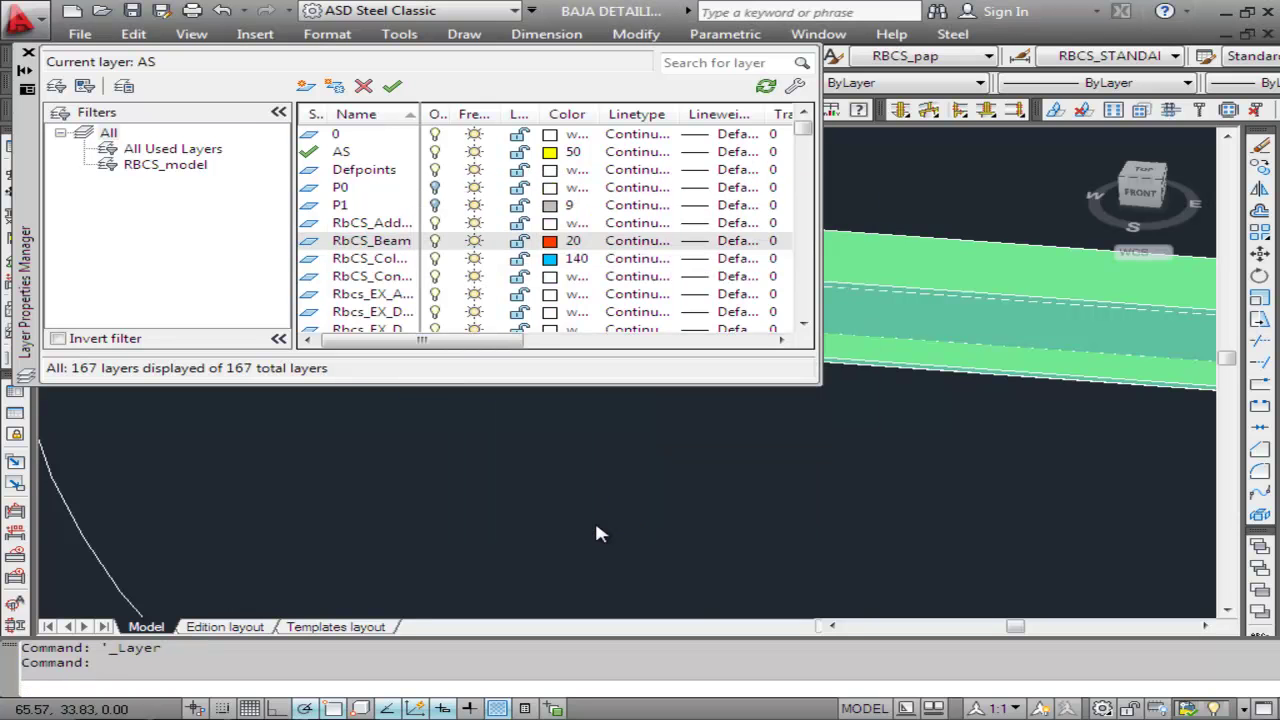
{"action": "left_click", "coordinate": [28, 52]}
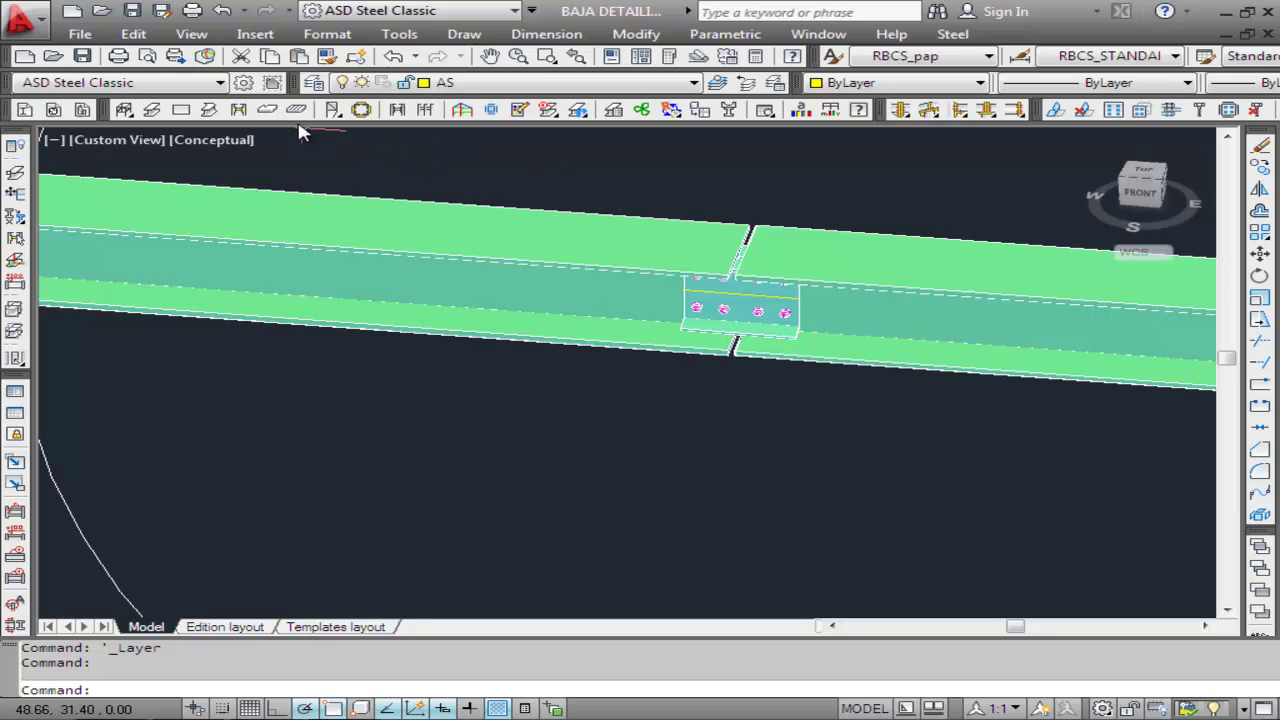
Show the model in the SW Isometric view with the 2D Wireframe visual style.
{"action": "left_click", "coordinate": [193, 36]}
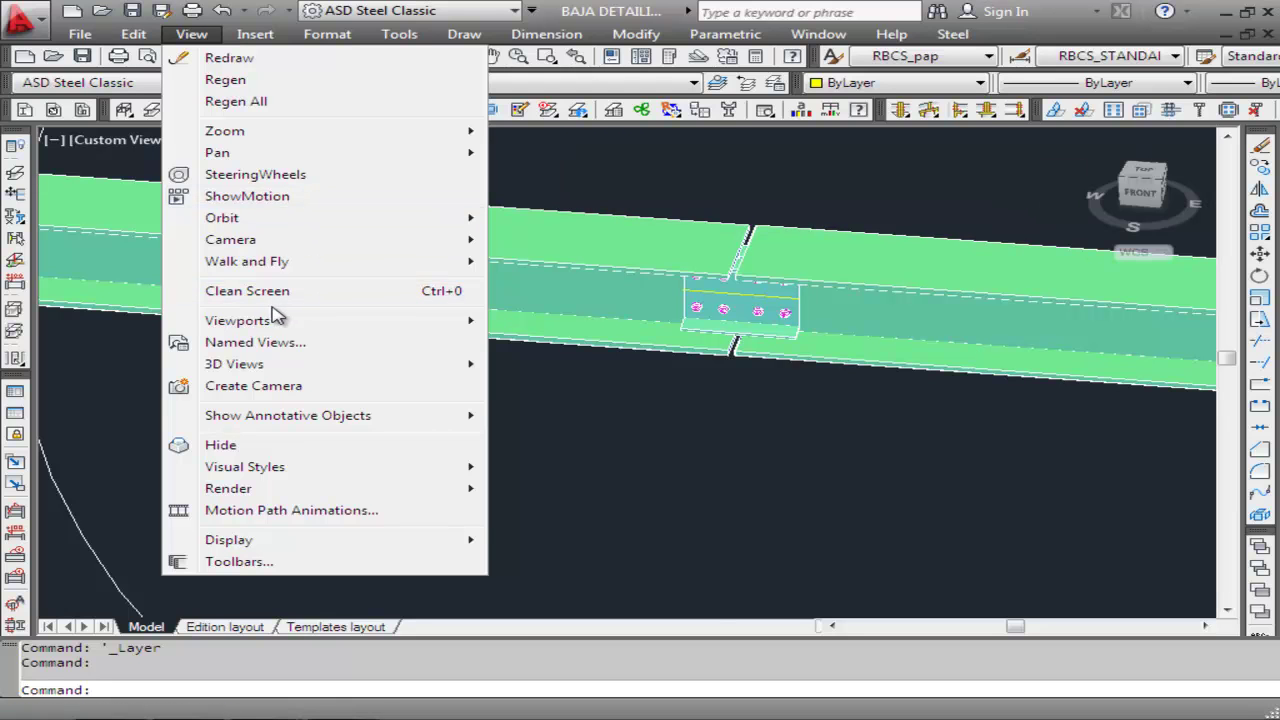
{"action": "mouse_move", "coordinate": [257, 366]}
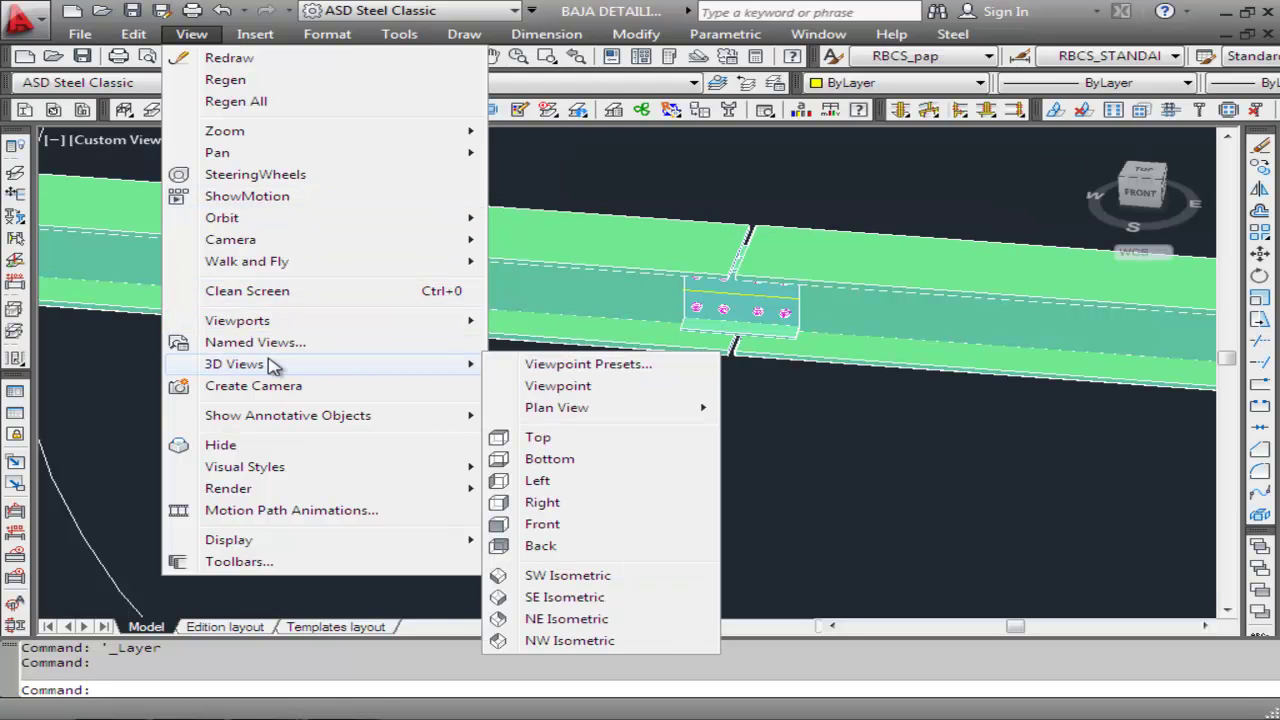
{"action": "left_click", "coordinate": [585, 590]}
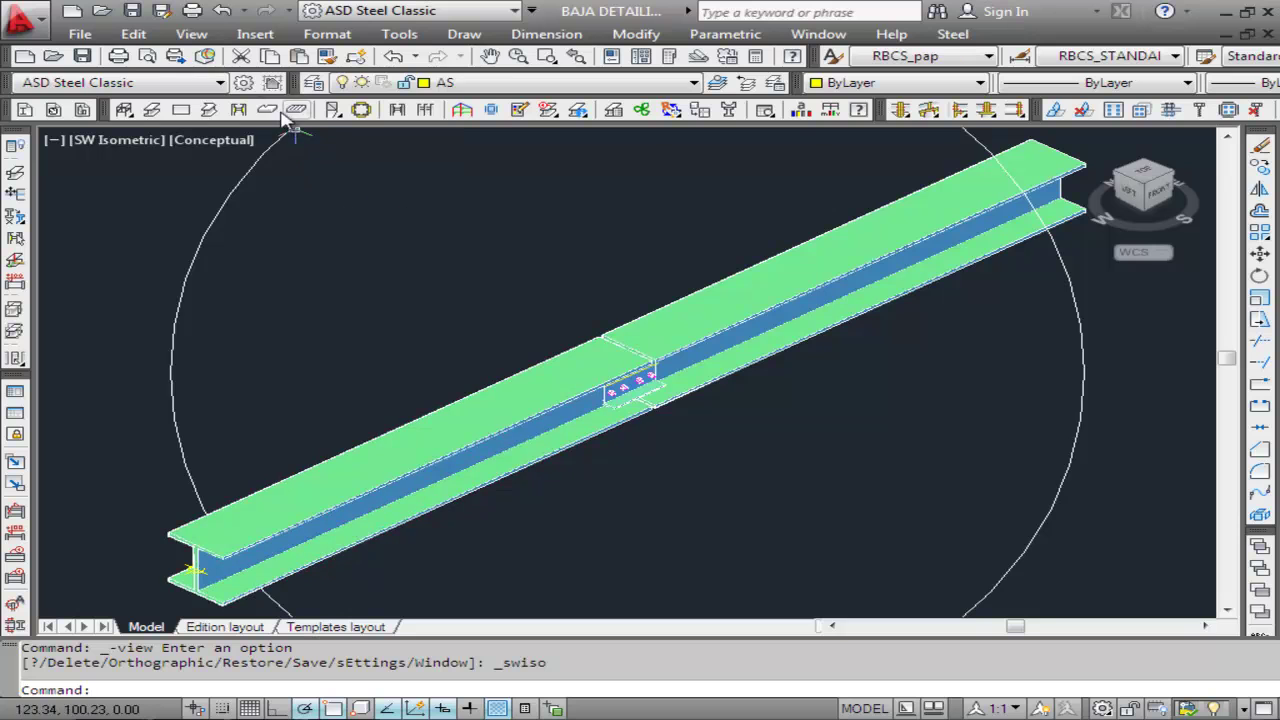
{"action": "left_click", "coordinate": [193, 36]}
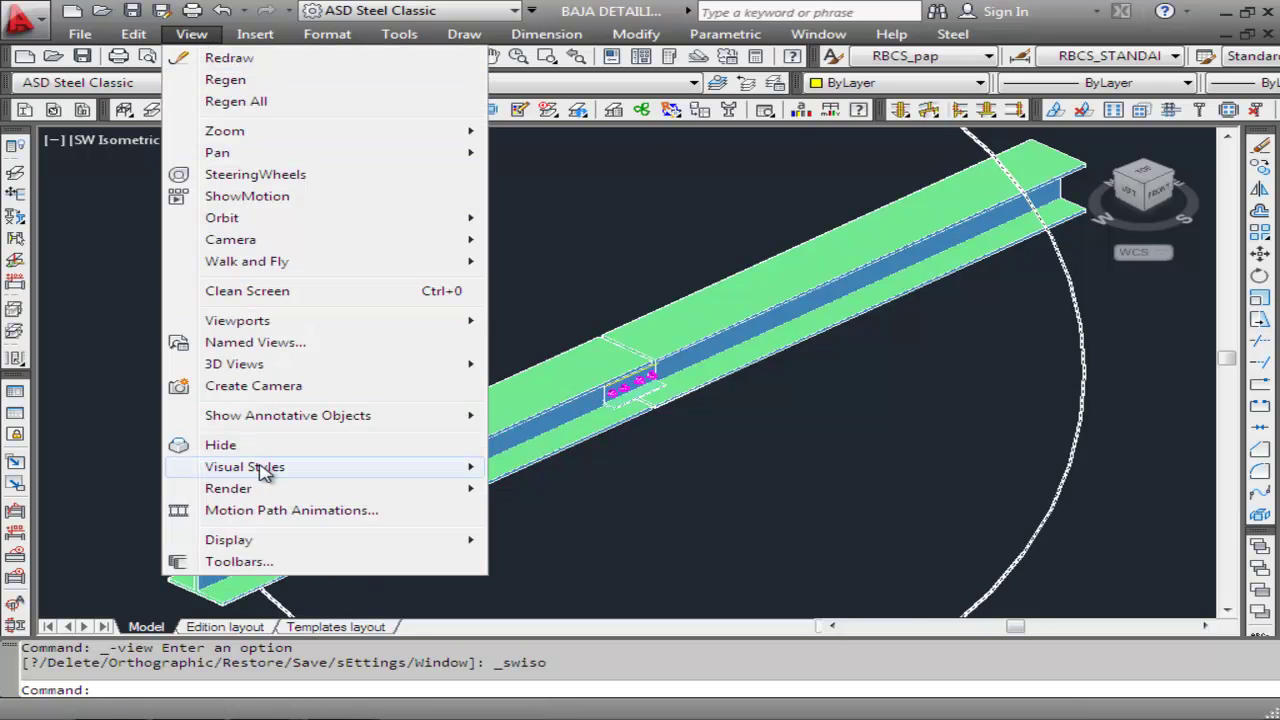
{"action": "mouse_move", "coordinate": [268, 472]}
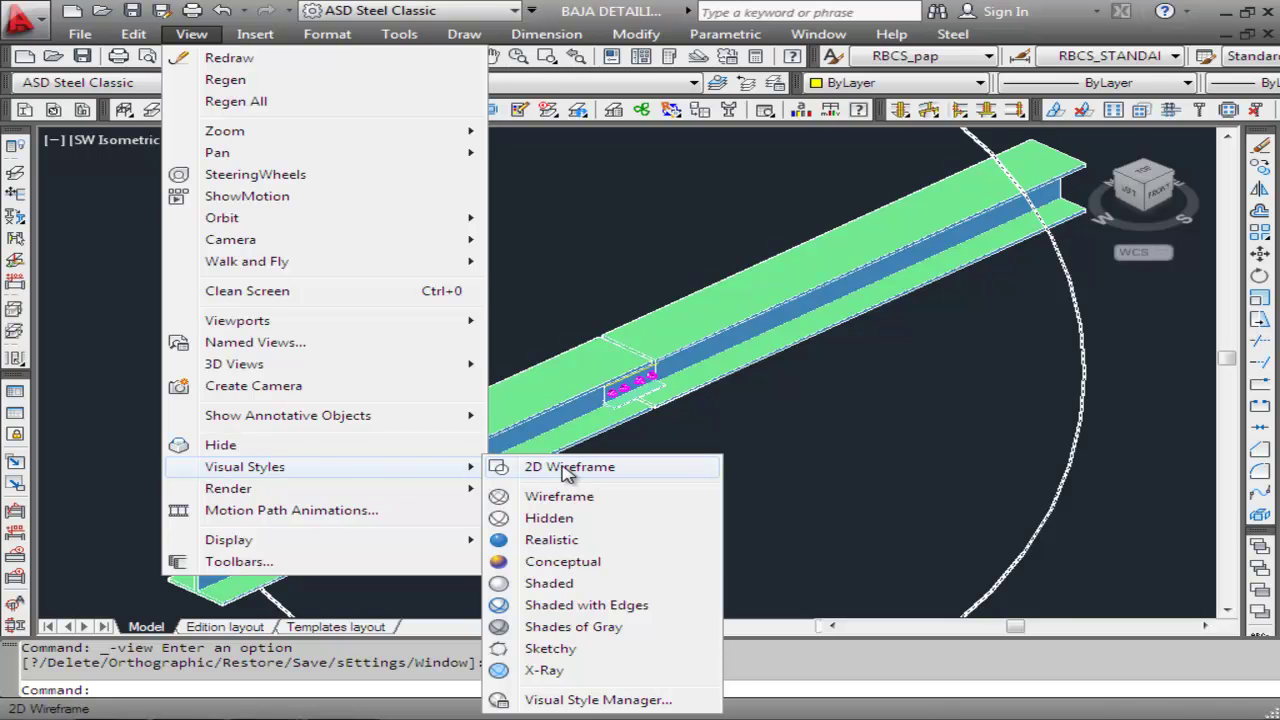
{"action": "left_click", "coordinate": [569, 468]}
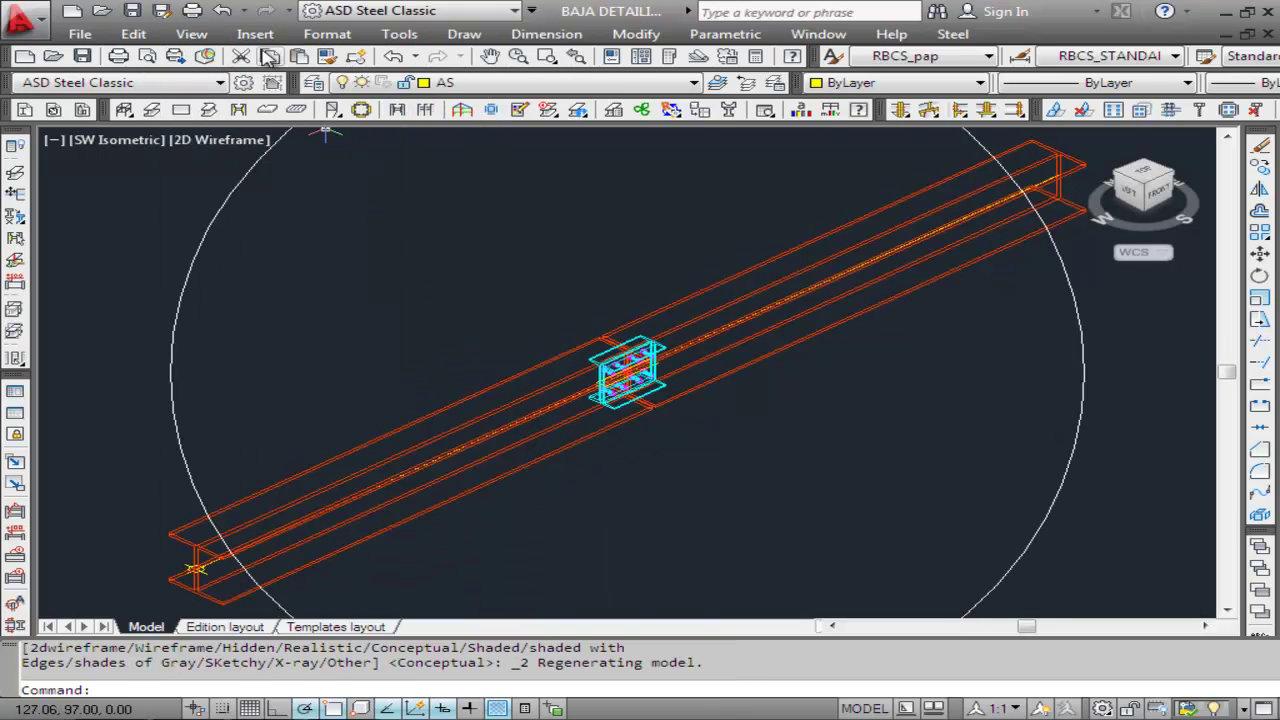
Examine the bolted joint between the two beams close up in the Top view.
{"action": "left_click", "coordinate": [191, 34]}
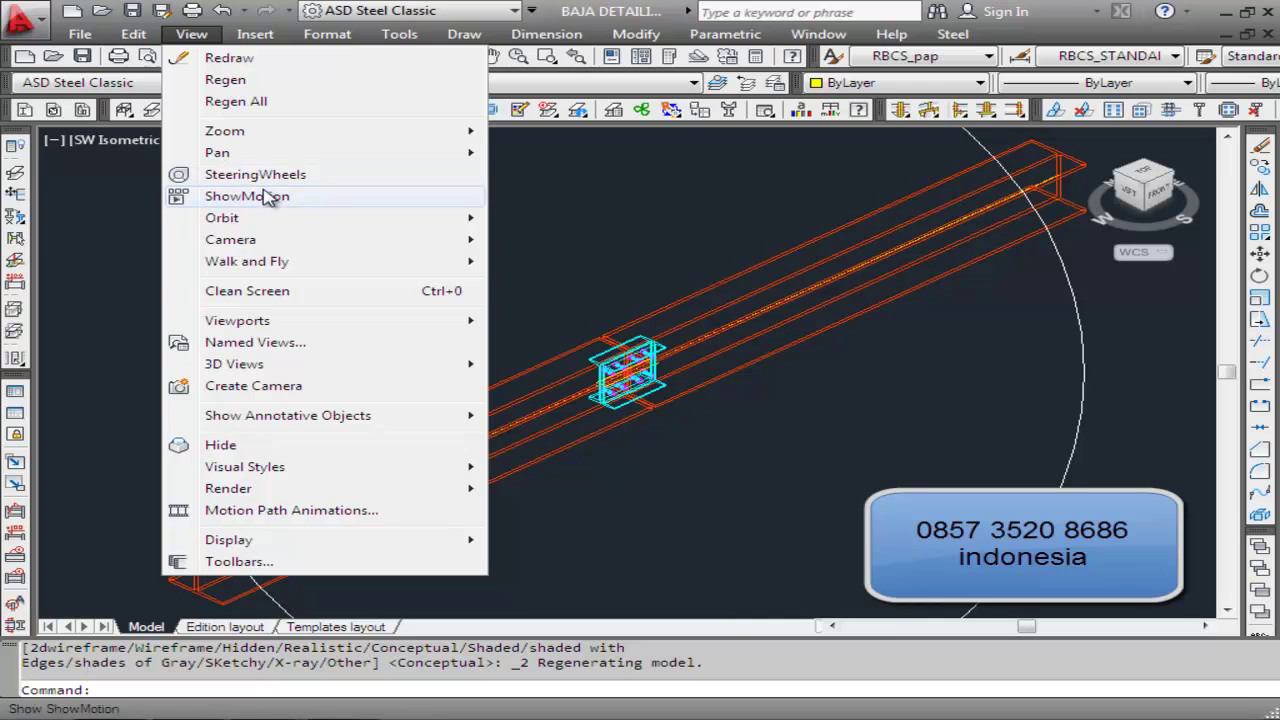
{"action": "mouse_move", "coordinate": [326, 366]}
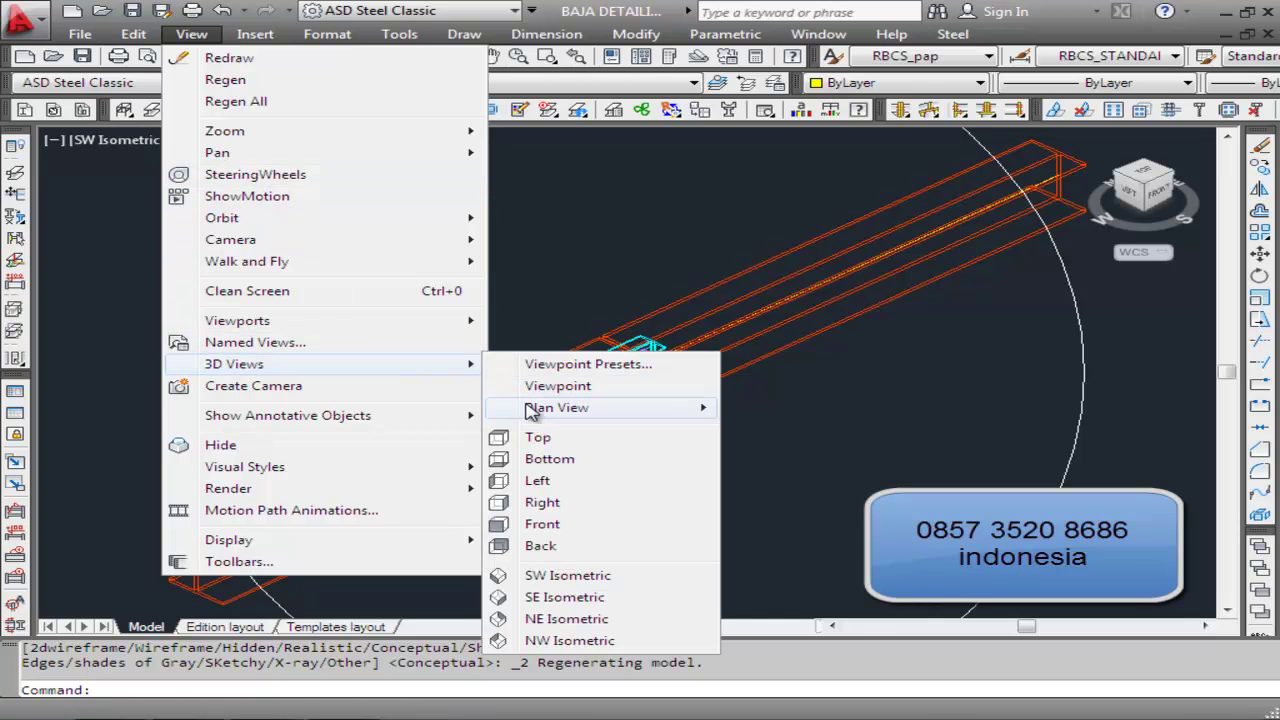
{"action": "left_click", "coordinate": [548, 445]}
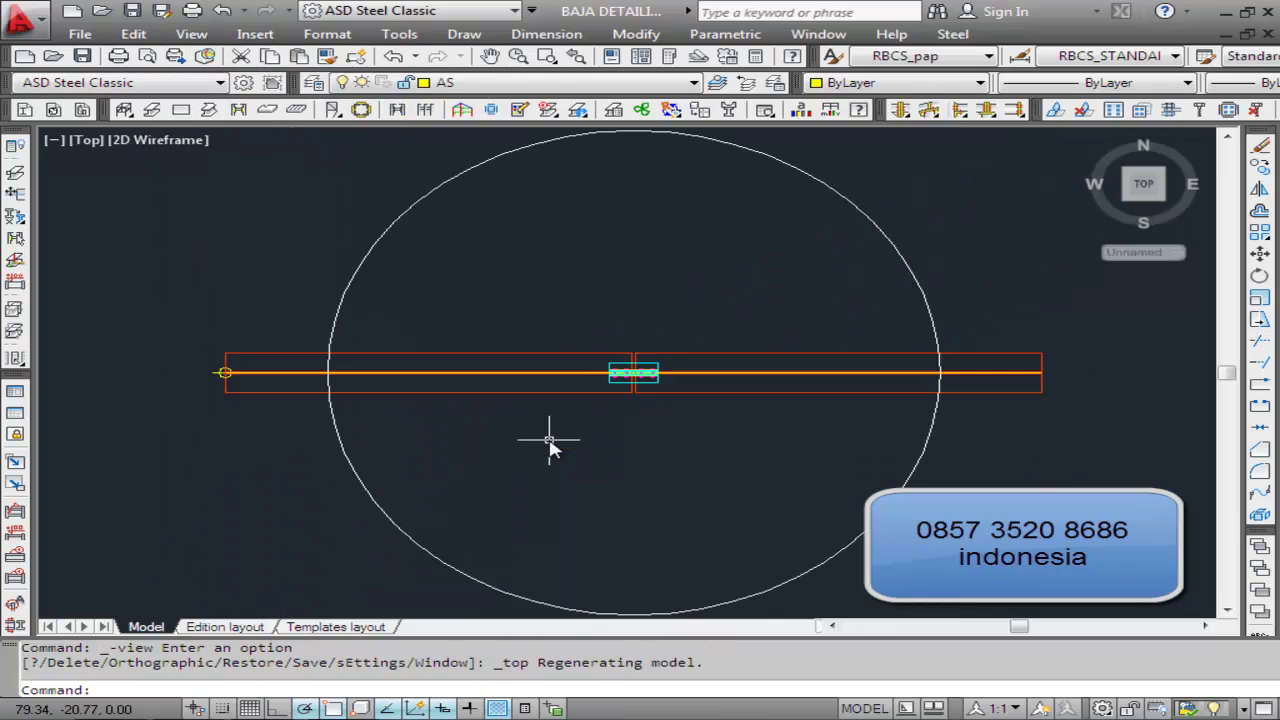
{"action": "left_click", "coordinate": [191, 34]}
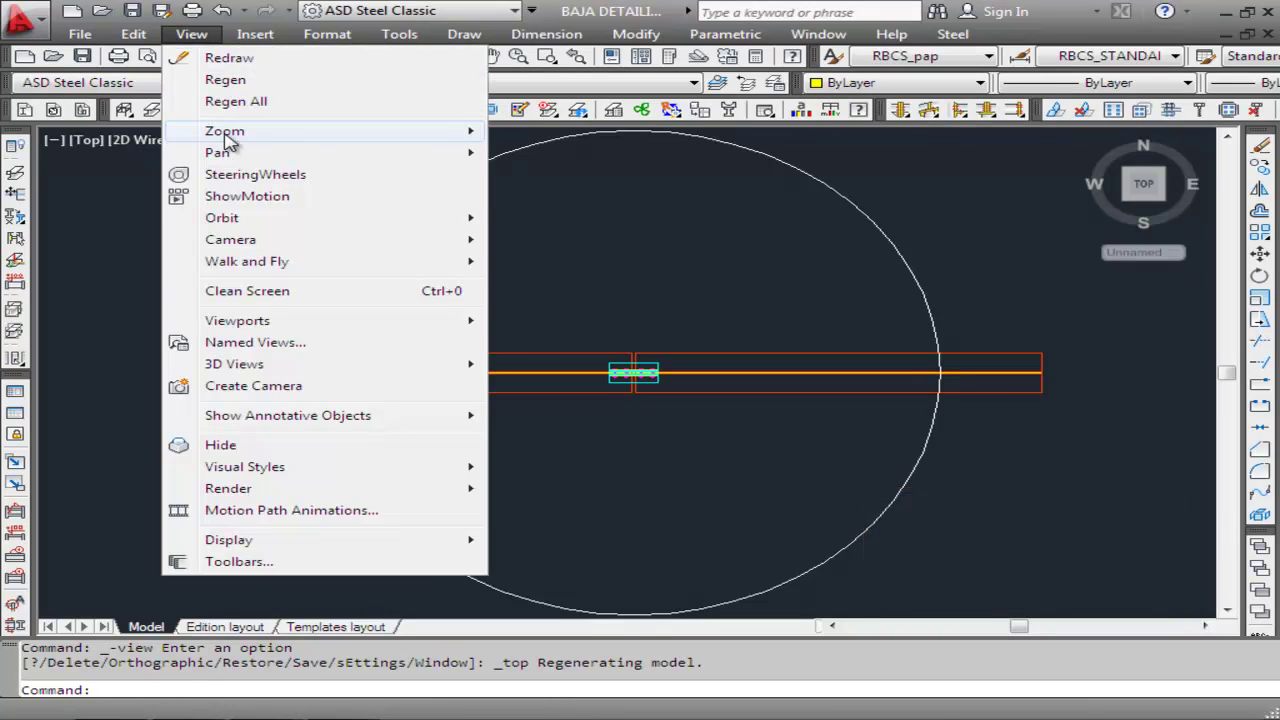
{"action": "mouse_move", "coordinate": [412, 165]}
{"action": "left_click", "coordinate": [552, 182]}
{"action": "left_click", "coordinate": [557, 330]}
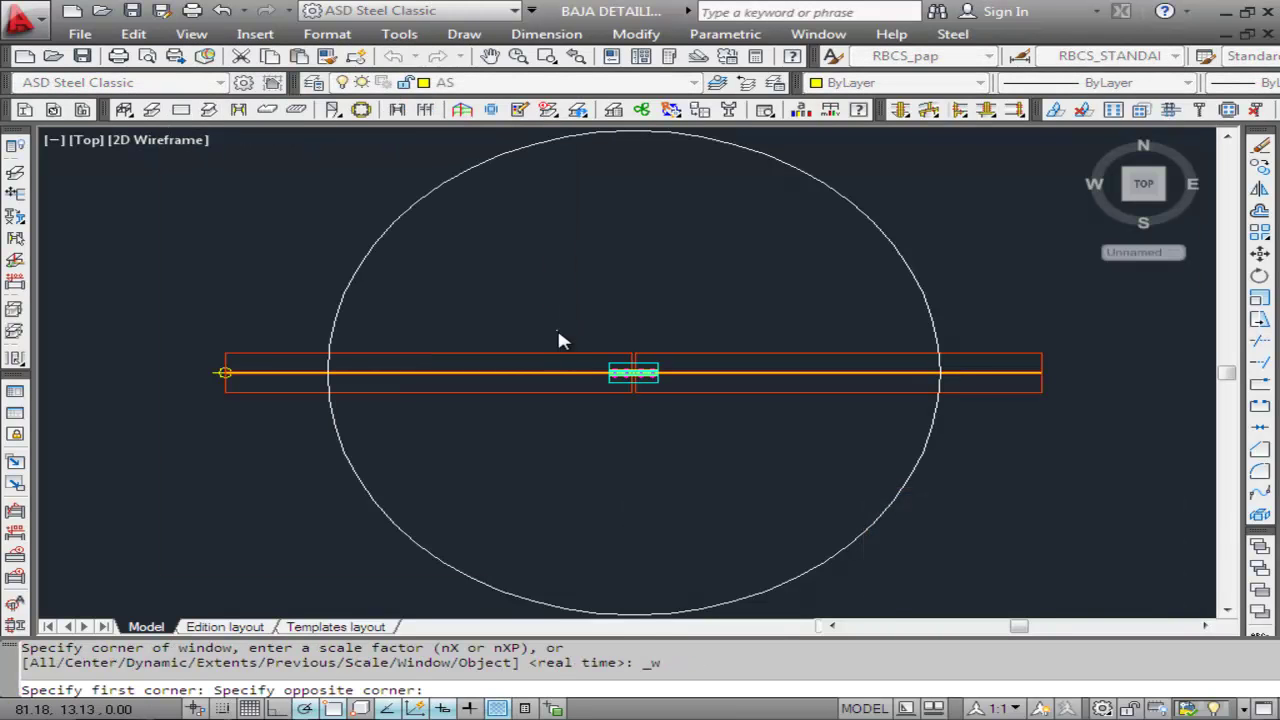
{"action": "left_click", "coordinate": [679, 401]}
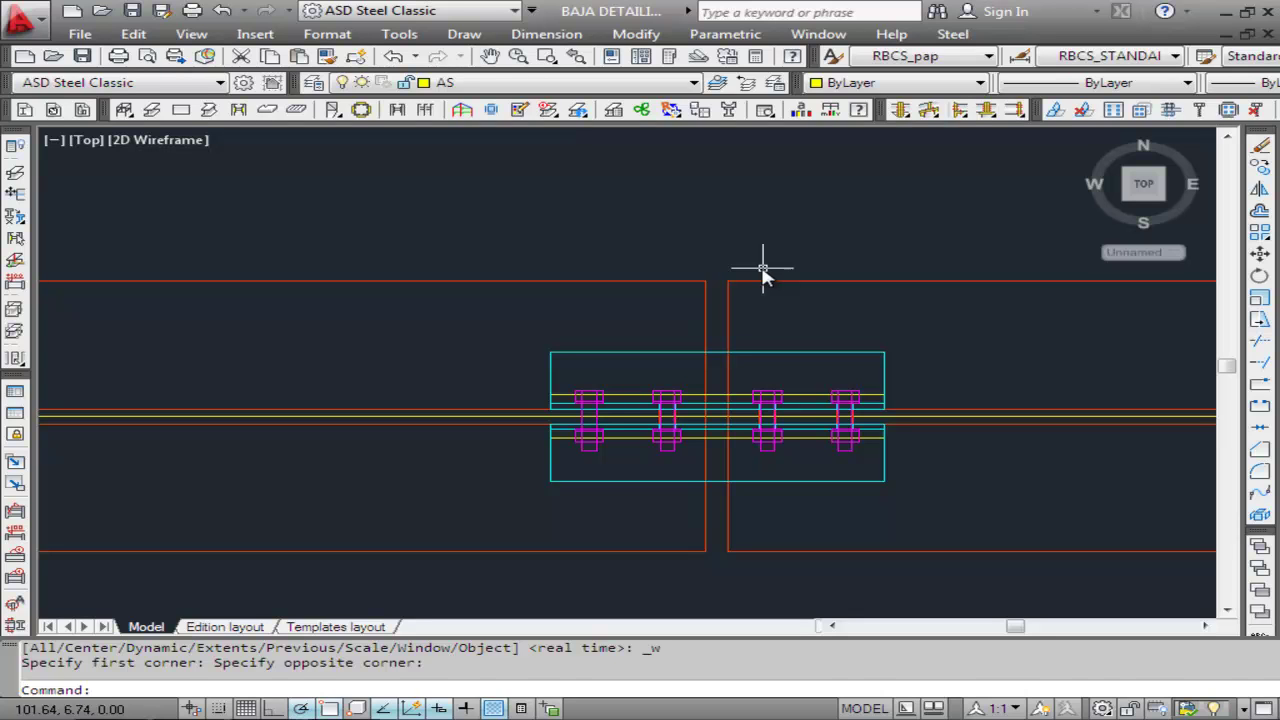
Show the whole model in the Bottom view.
{"action": "left_click", "coordinate": [191, 34]}
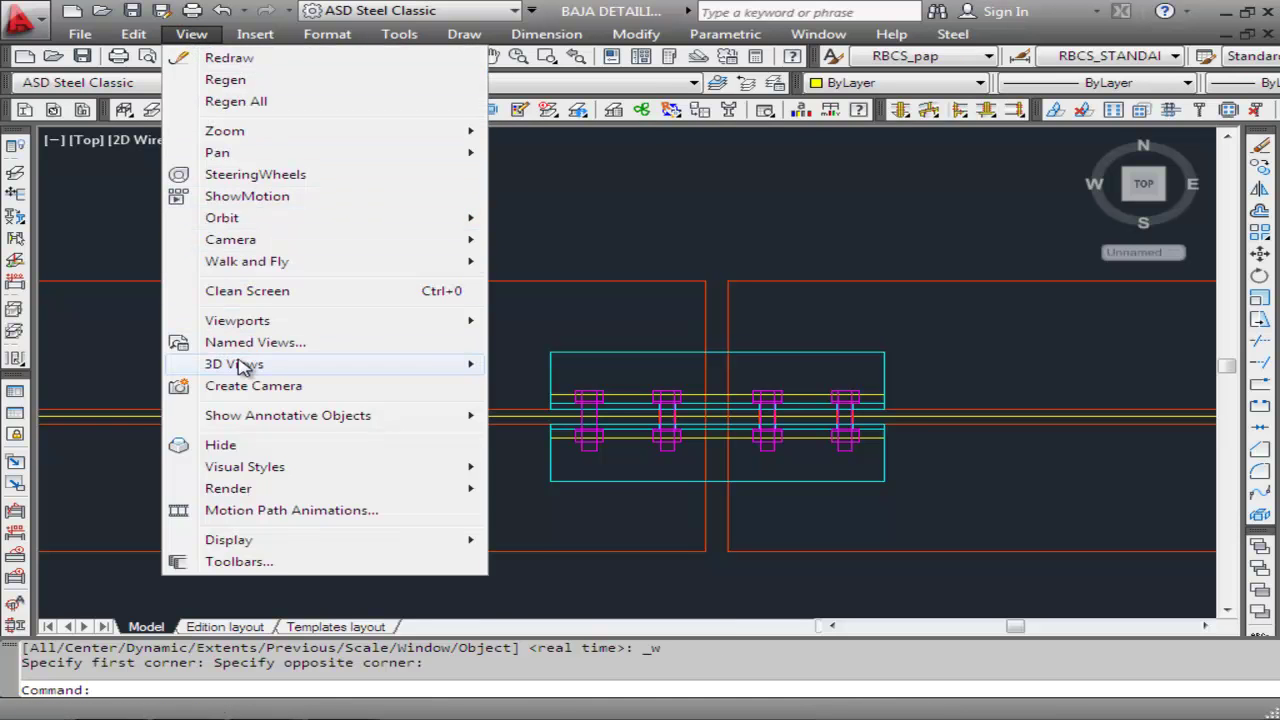
{"action": "mouse_move", "coordinate": [245, 367]}
{"action": "left_click", "coordinate": [545, 458]}
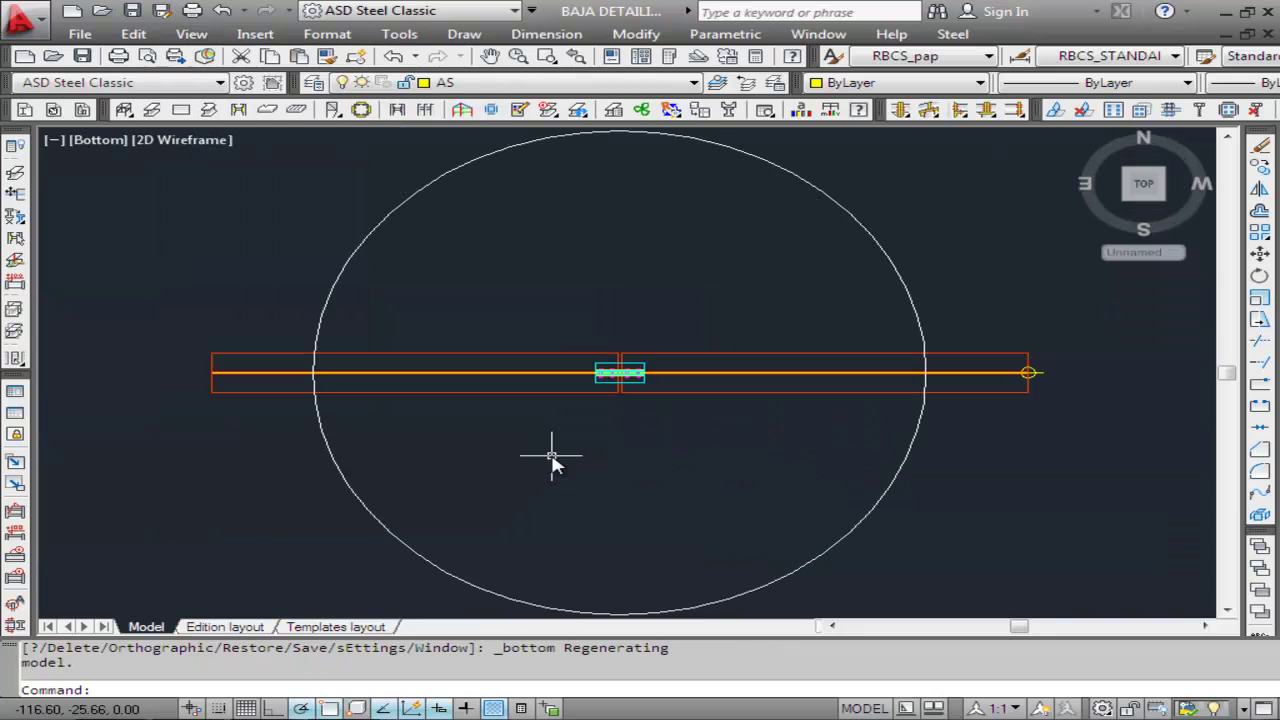
Examine the beam profile with its C-sections and bolts close up in the Left view.
{"action": "left_click", "coordinate": [191, 34]}
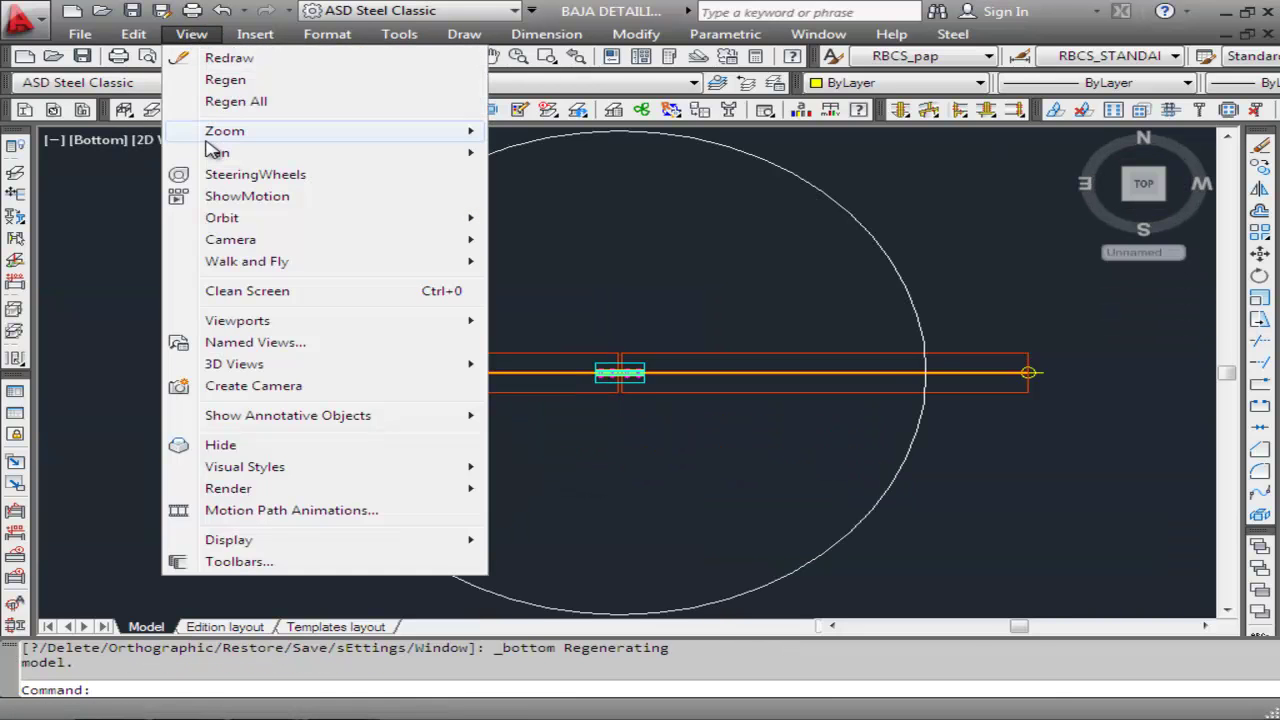
{"action": "mouse_move", "coordinate": [264, 368]}
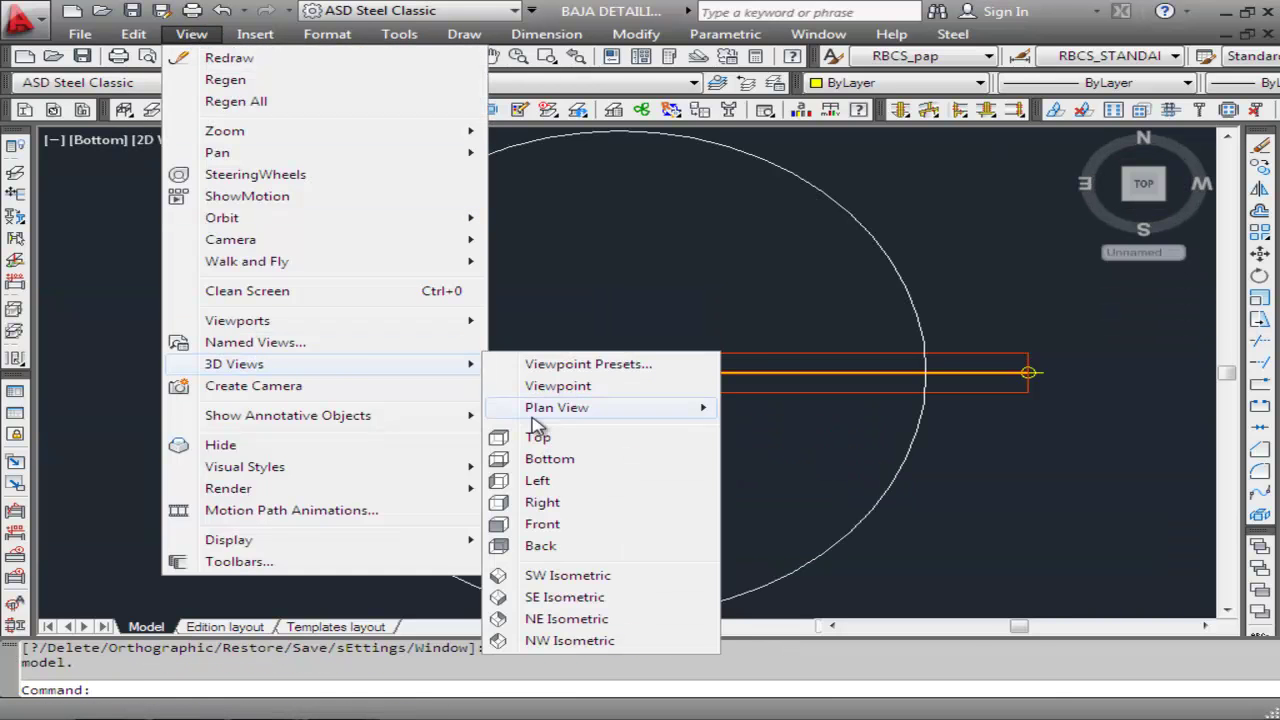
{"action": "left_click", "coordinate": [538, 482]}
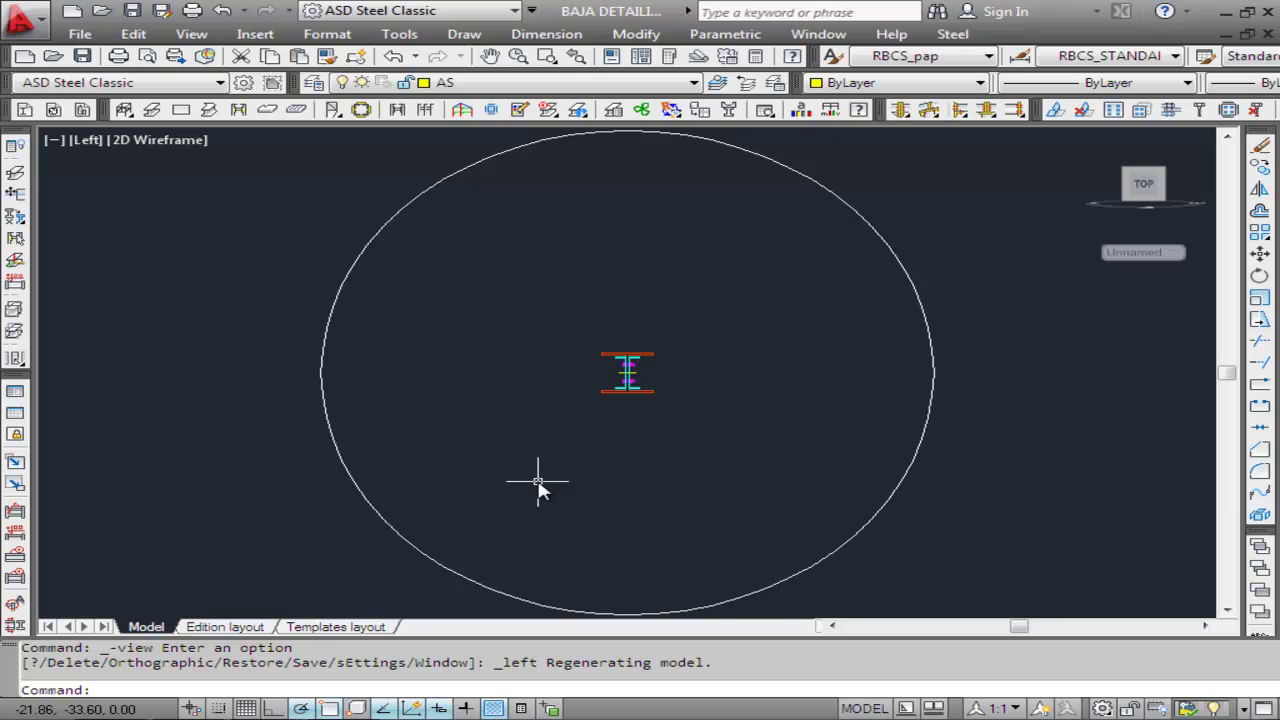
{"action": "left_click", "coordinate": [191, 34]}
{"action": "mouse_move", "coordinate": [300, 131]}
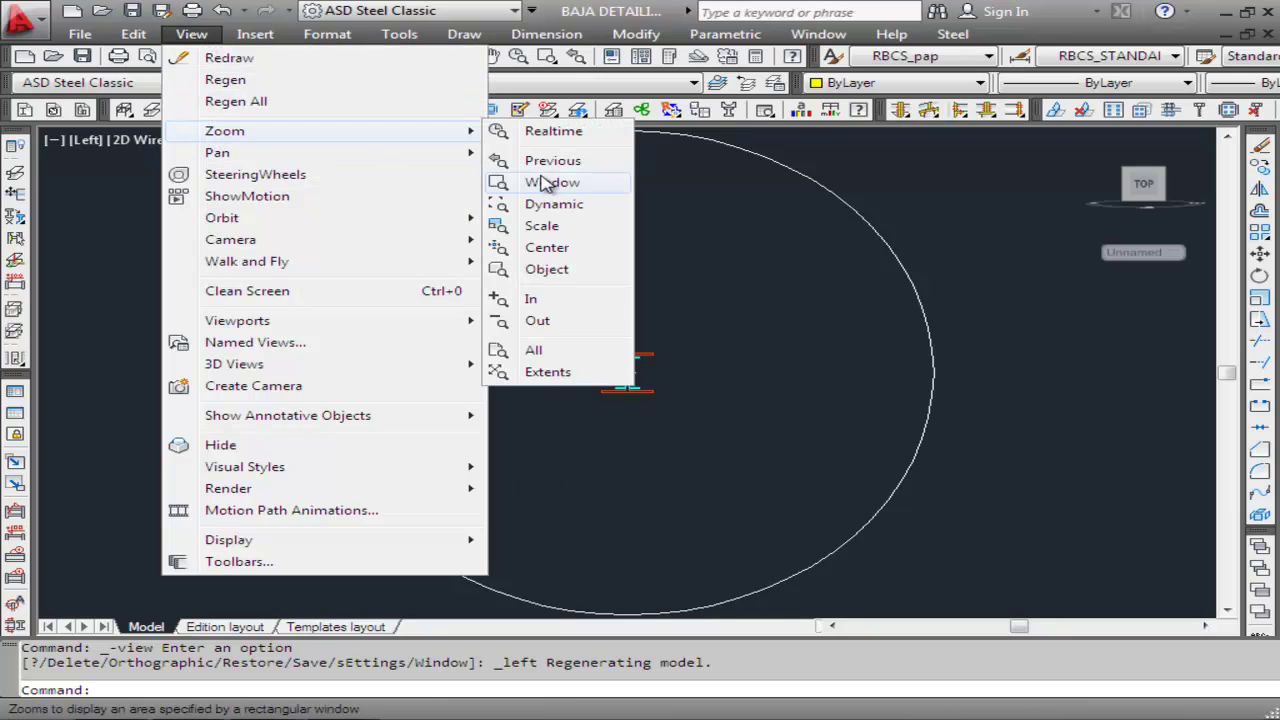
{"action": "left_click", "coordinate": [545, 183]}
{"action": "left_click", "coordinate": [595, 343]}
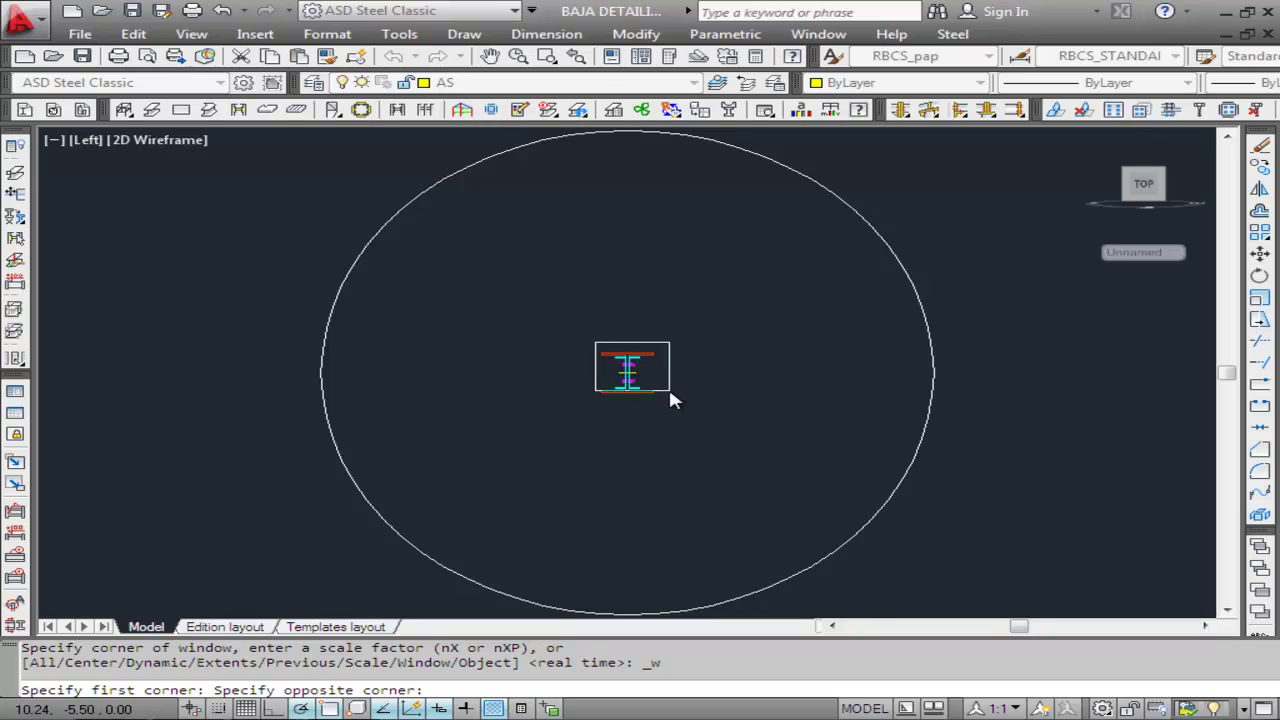
{"action": "left_click", "coordinate": [669, 396]}
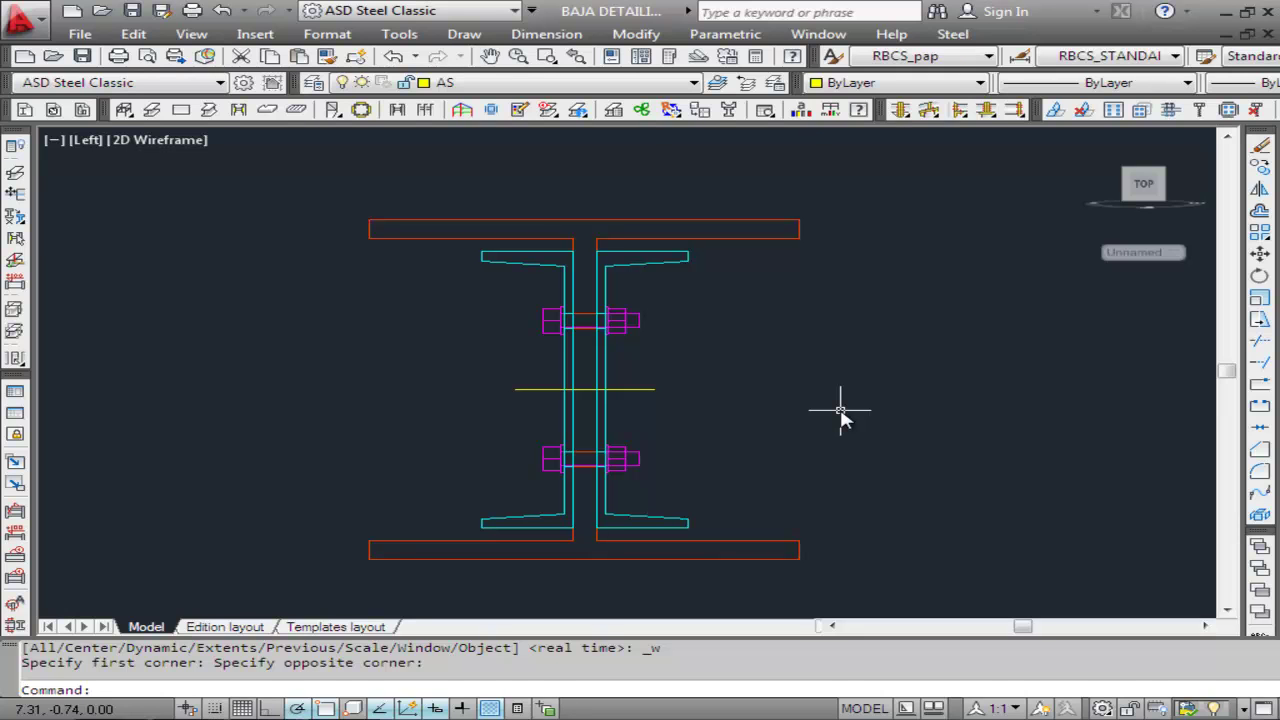
Rotate the joint to a tilted 3D angle with Free Orbit.
{"action": "left_click", "coordinate": [191, 34]}
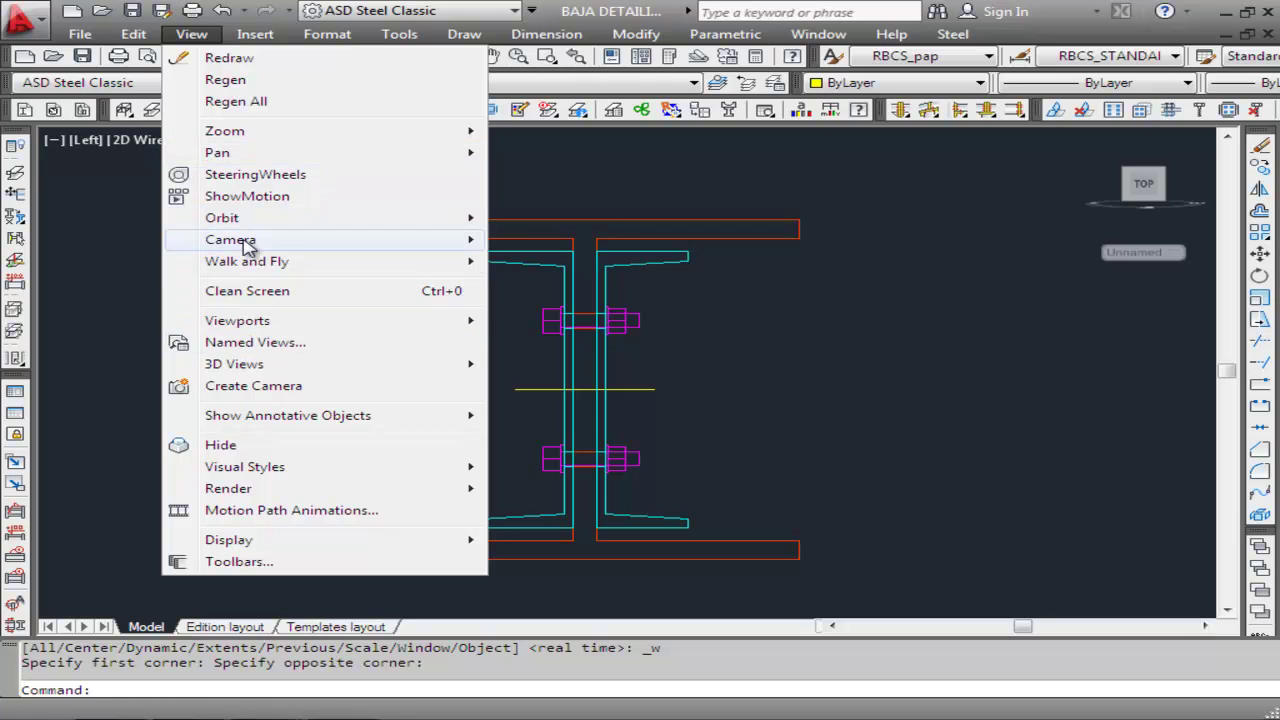
{"action": "mouse_move", "coordinate": [250, 225]}
{"action": "left_click", "coordinate": [537, 240]}
{"action": "left_click_drag", "start_coordinate": [545, 255], "coordinate": [686, 293]}
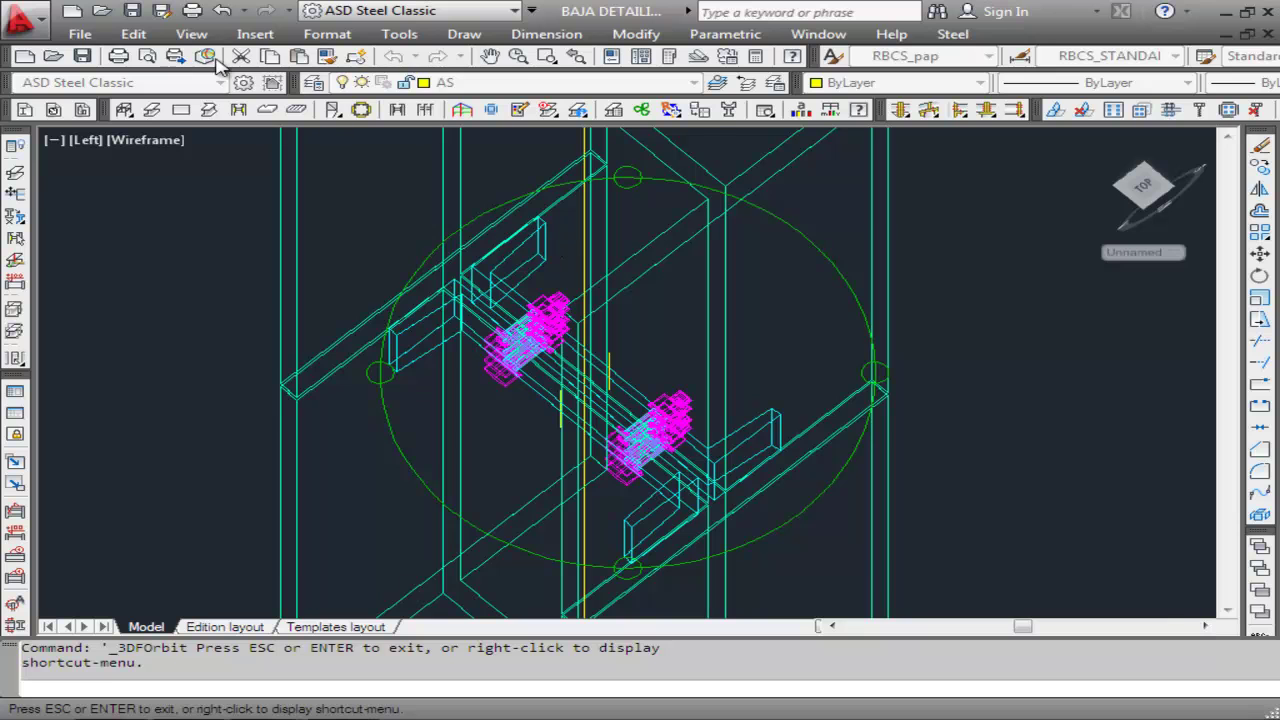
Shade the model with the Realistic visual style and switch it to Conceptual.
{"action": "left_click", "coordinate": [190, 34]}
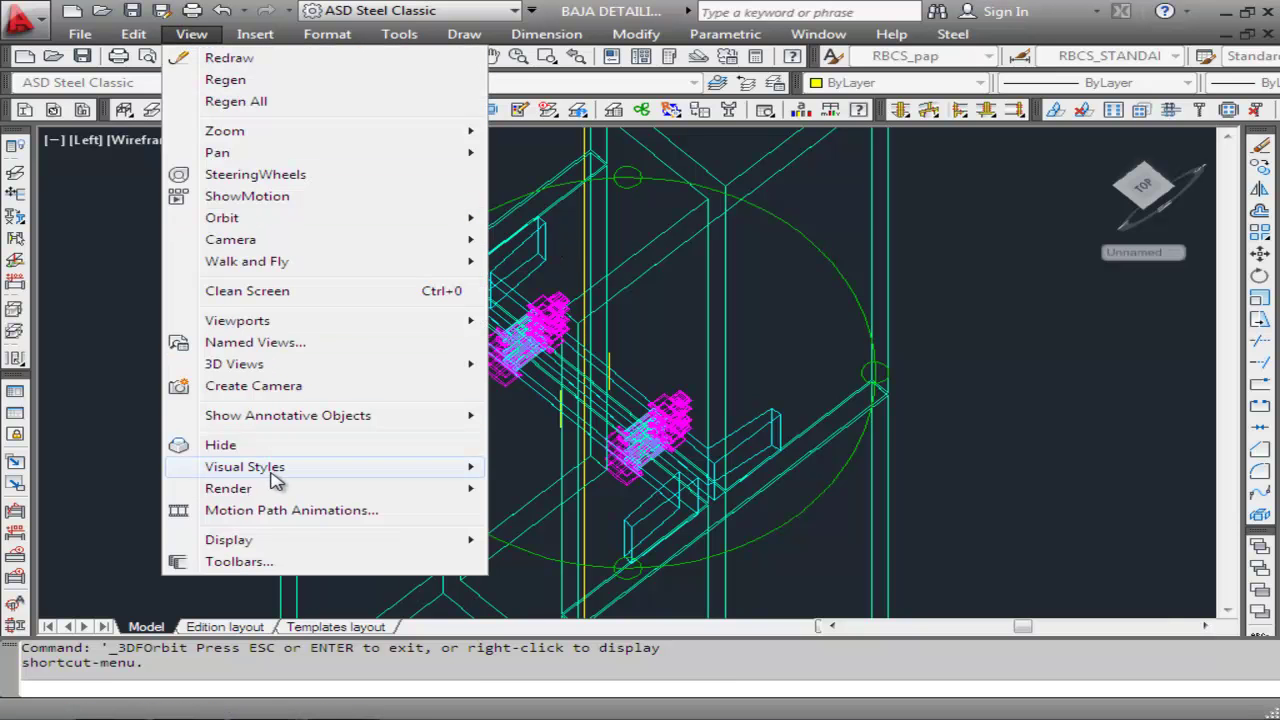
{"action": "mouse_move", "coordinate": [271, 470]}
{"action": "left_click", "coordinate": [551, 539]}
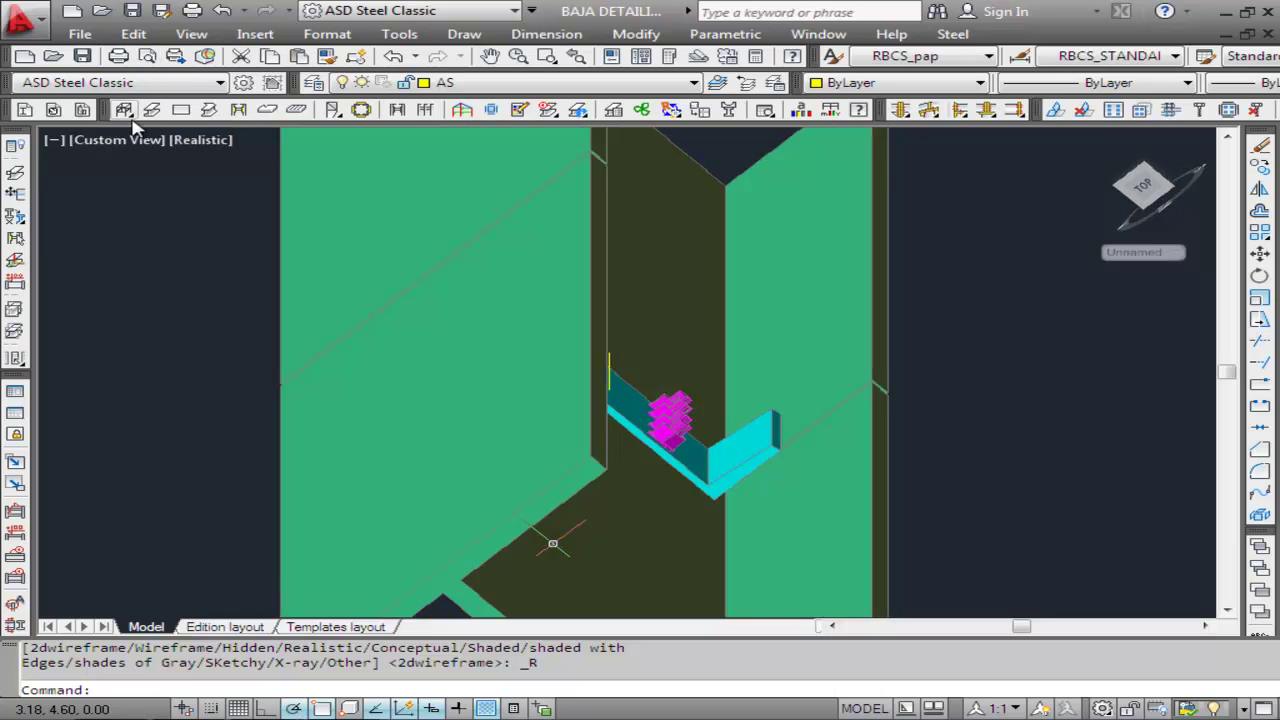
{"action": "left_click", "coordinate": [190, 34]}
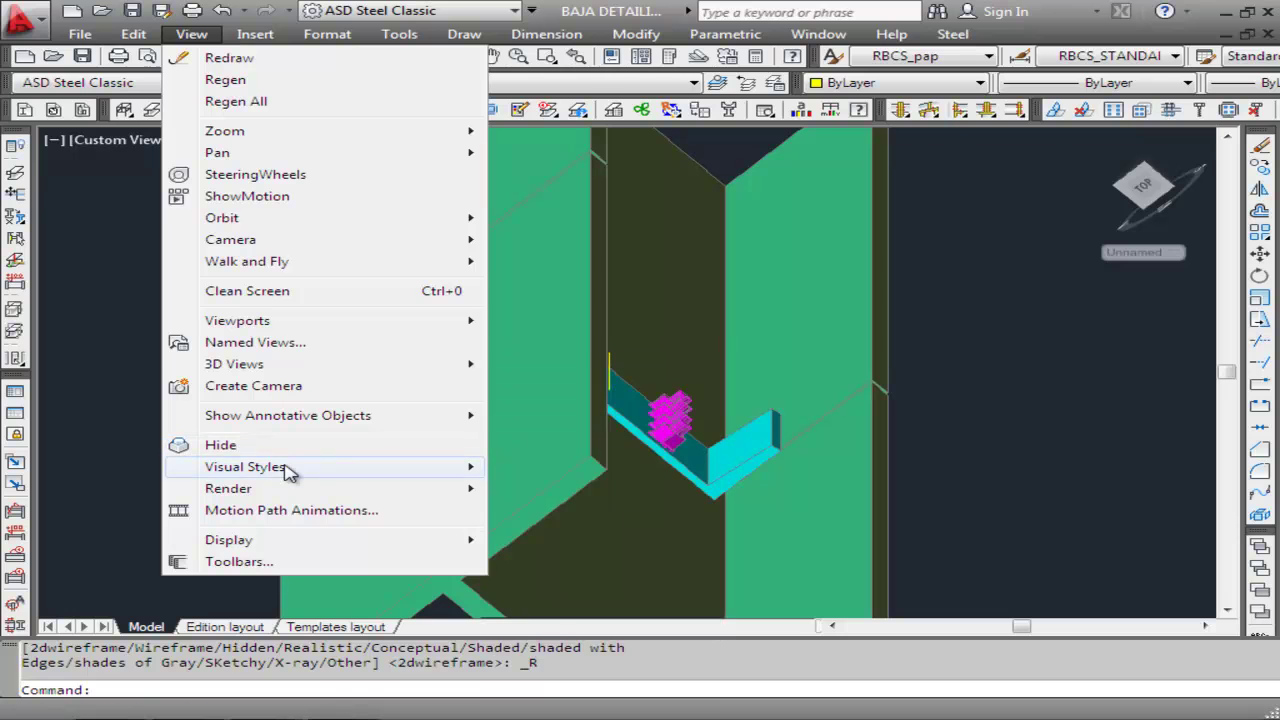
{"action": "mouse_move", "coordinate": [466, 466]}
{"action": "left_click", "coordinate": [548, 562]}
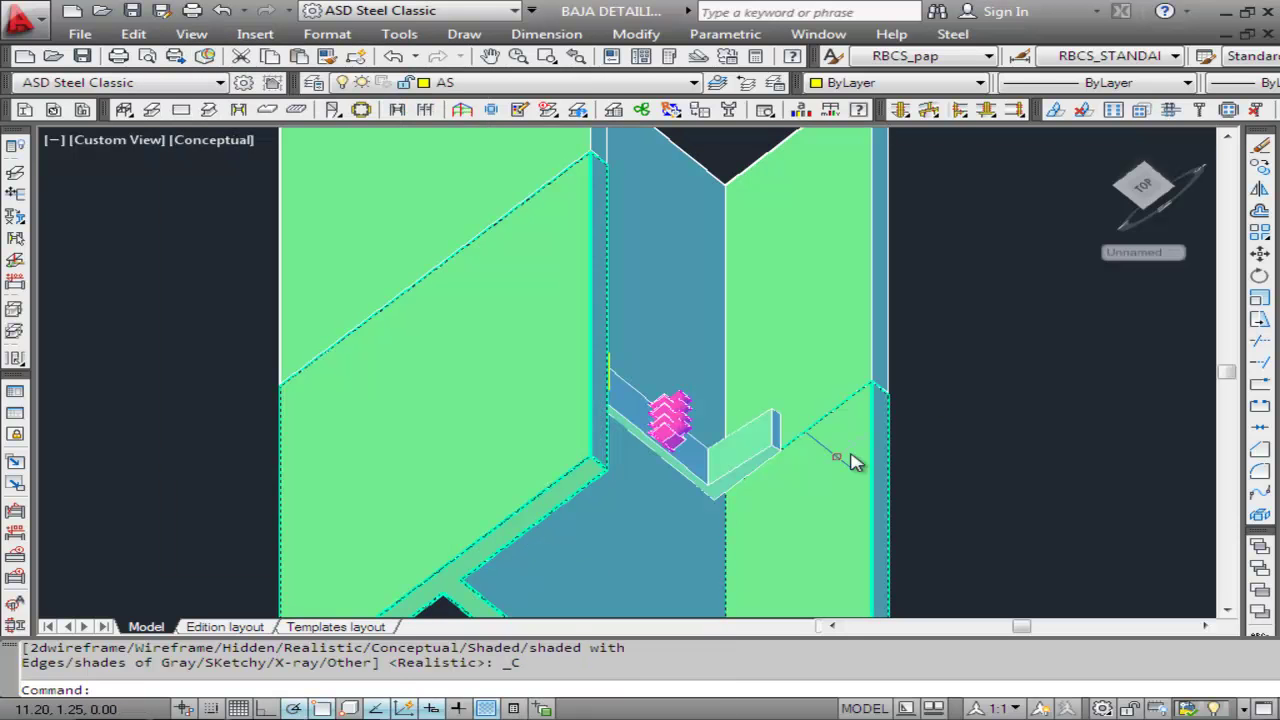
Examine the shaded bolted joint close up in the SW Isometric view.
{"action": "scroll", "coordinate": [985, 418], "scroll_direction": "down", "scroll_amount": 3}
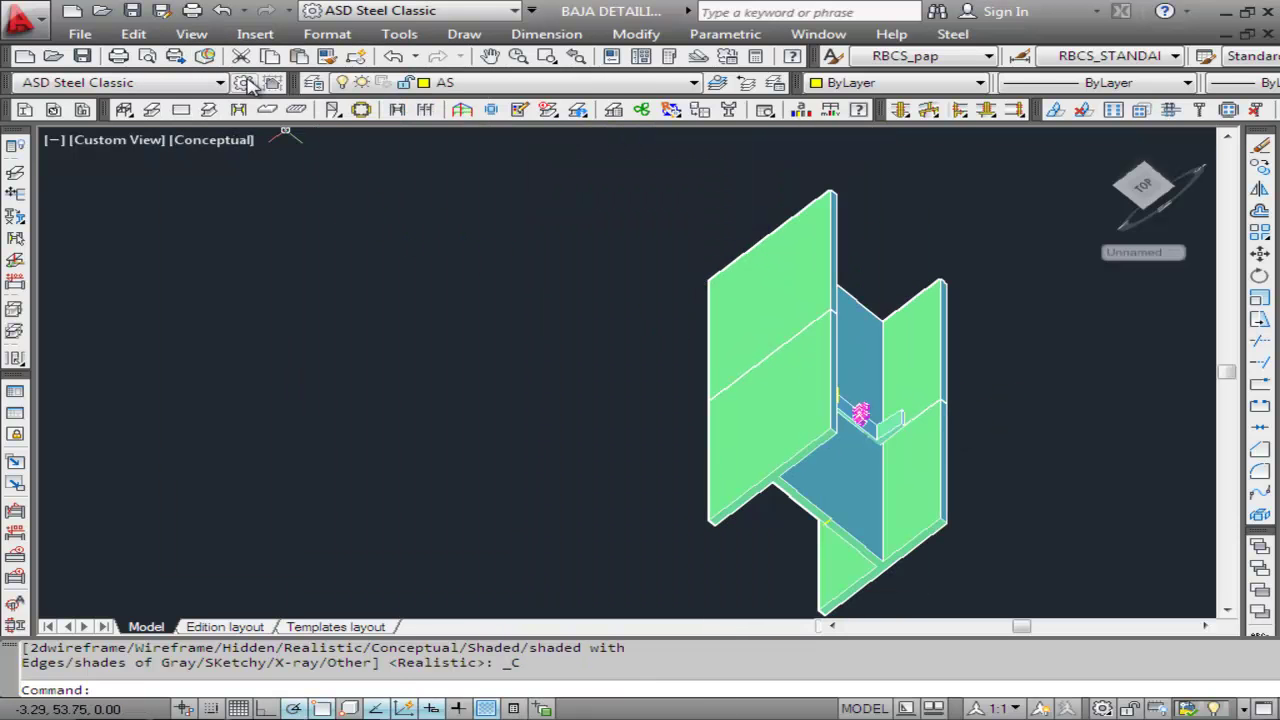
{"action": "left_click", "coordinate": [193, 36]}
{"action": "mouse_move", "coordinate": [248, 370]}
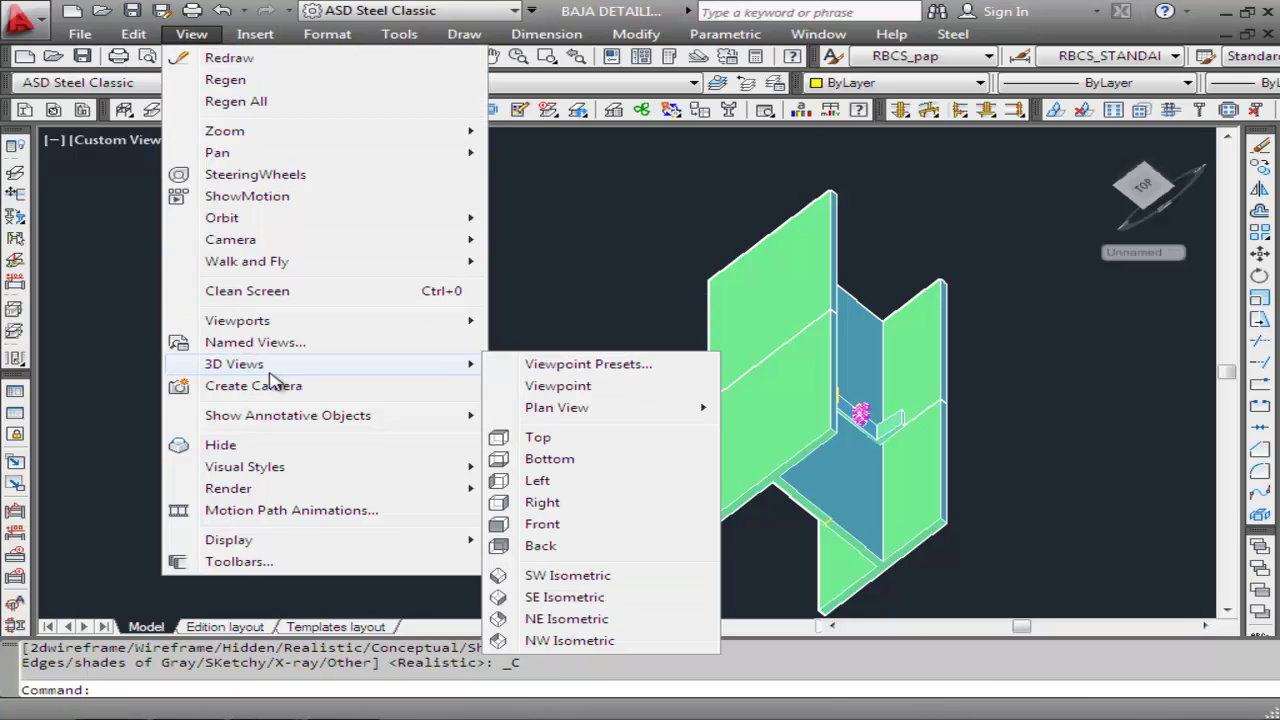
{"action": "left_click", "coordinate": [563, 574]}
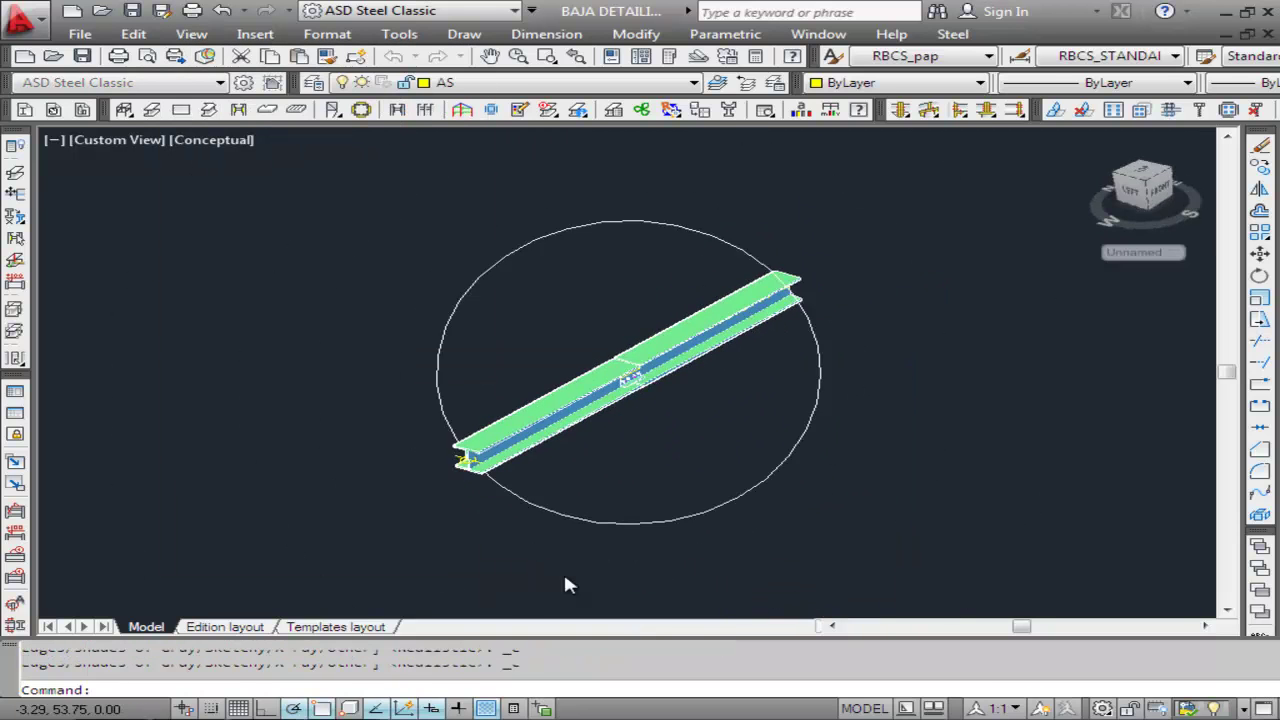
{"action": "left_click", "coordinate": [191, 34]}
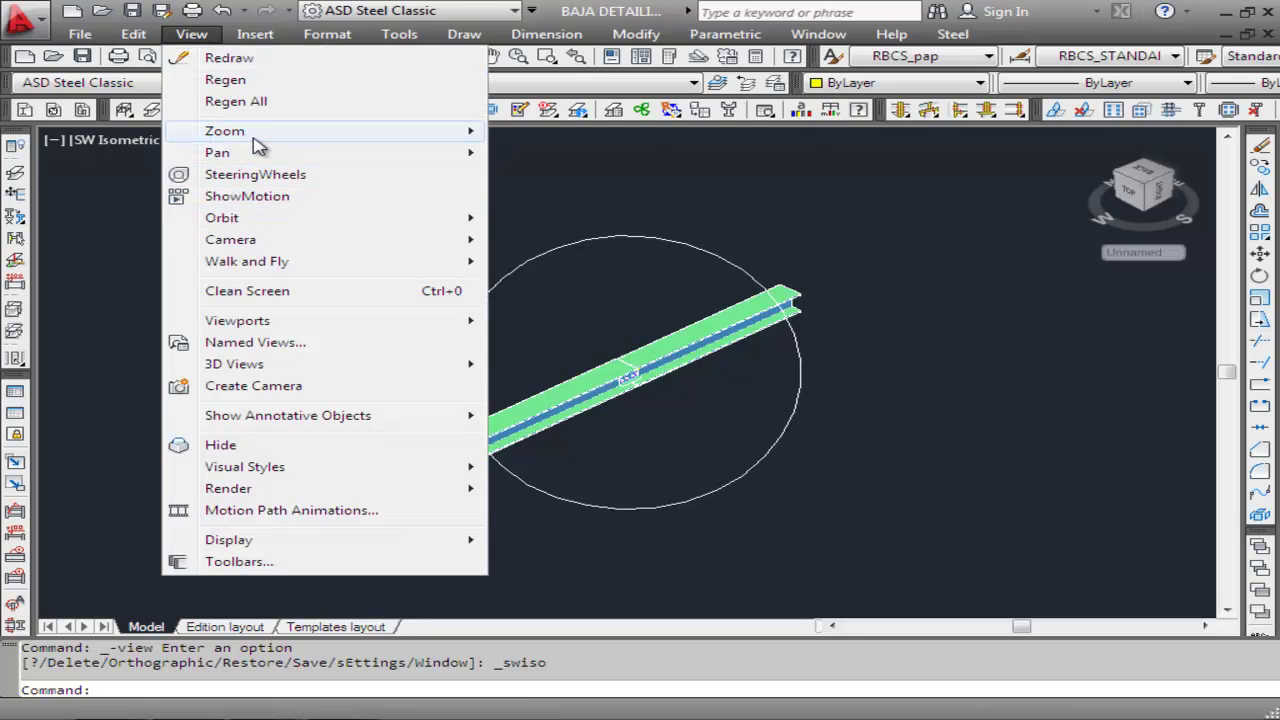
{"action": "mouse_move", "coordinate": [251, 134]}
{"action": "left_click", "coordinate": [558, 182]}
{"action": "left_click", "coordinate": [595, 334]}
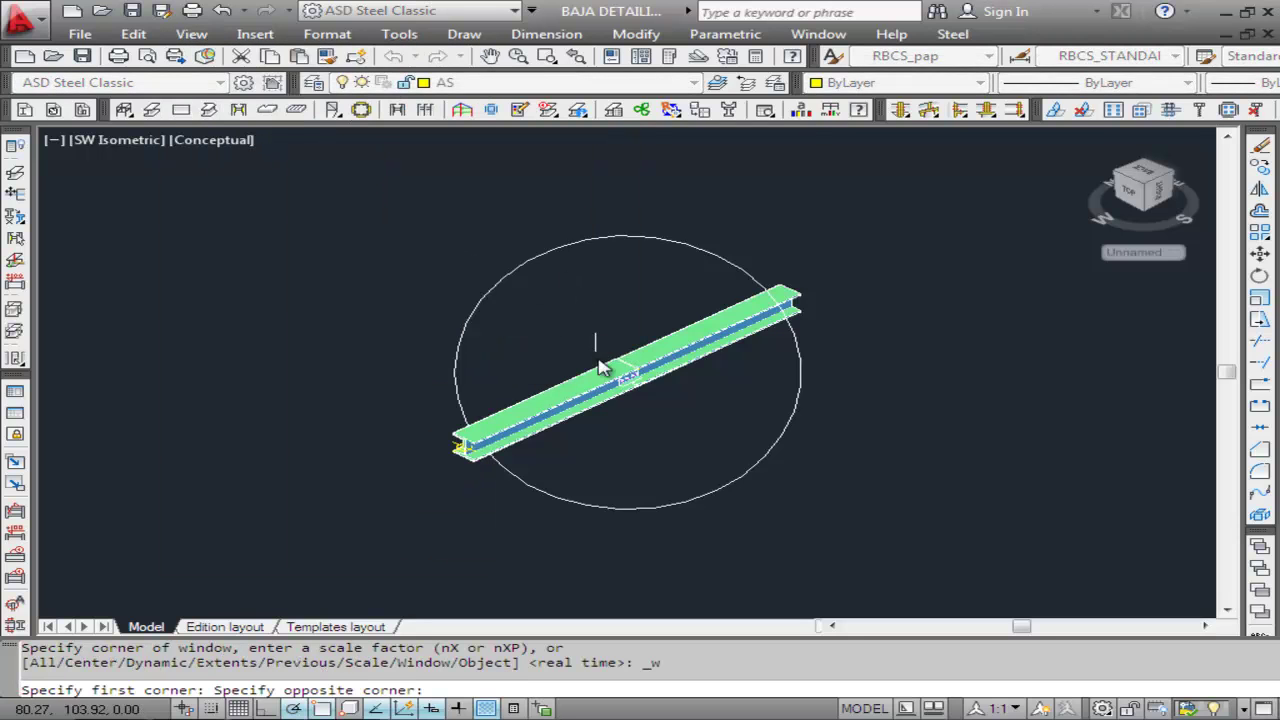
{"action": "left_click", "coordinate": [671, 406]}
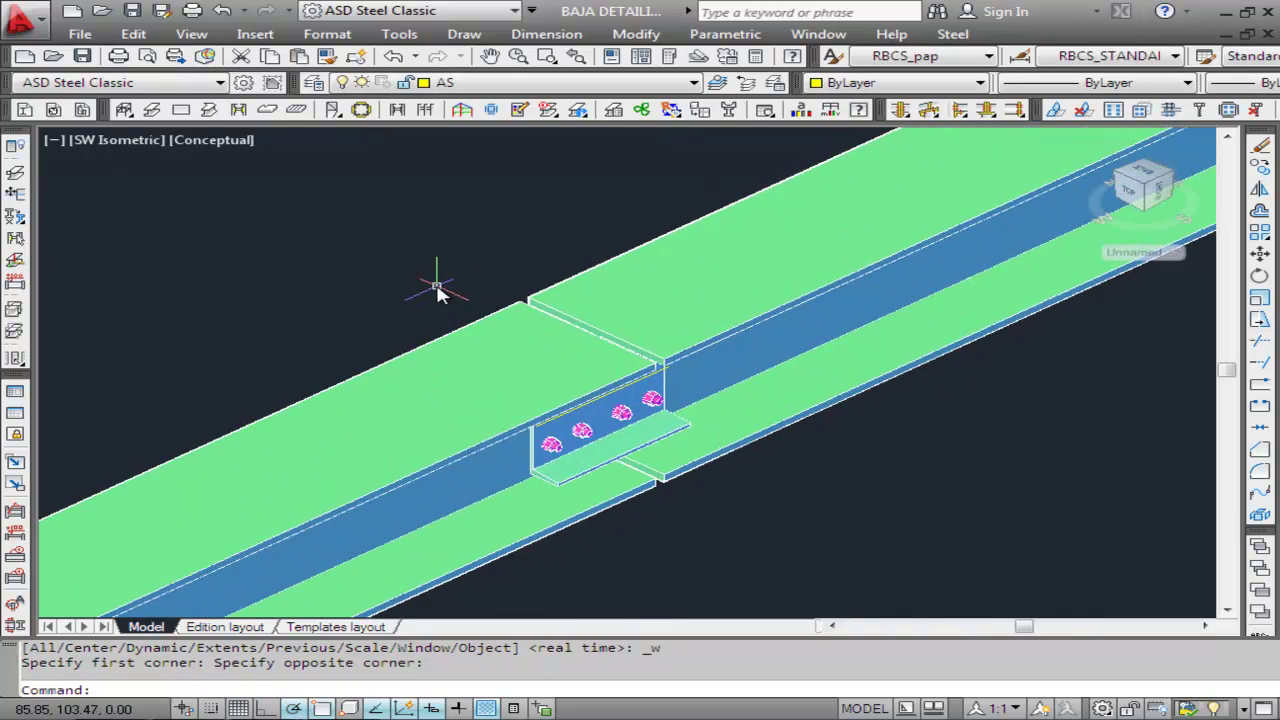